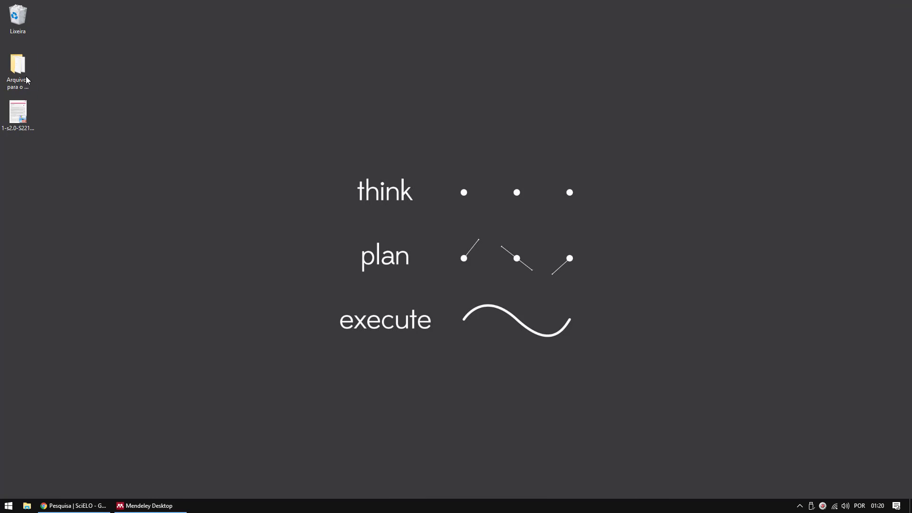
Step: Open the desktop folder Arquivos para o Mendeley and widen the file type column to inspect the reference files' formats
click(18, 80)
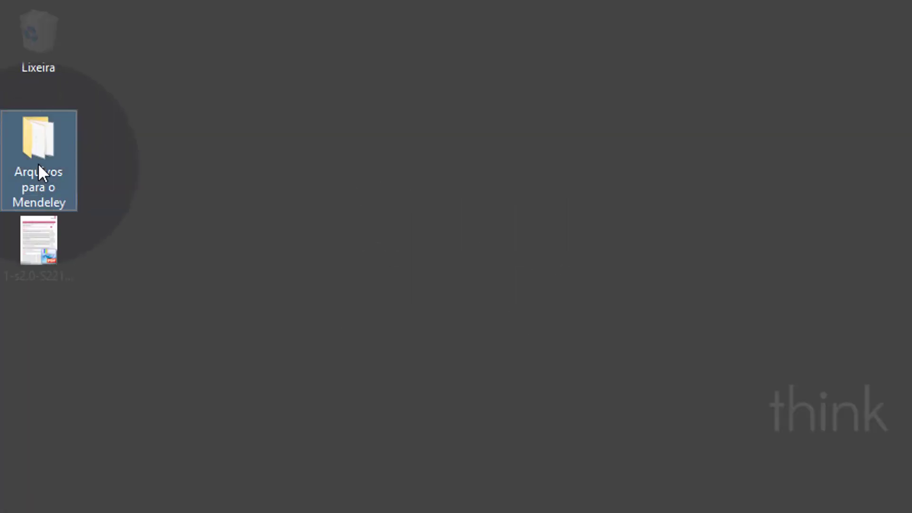
double_click(18, 82)
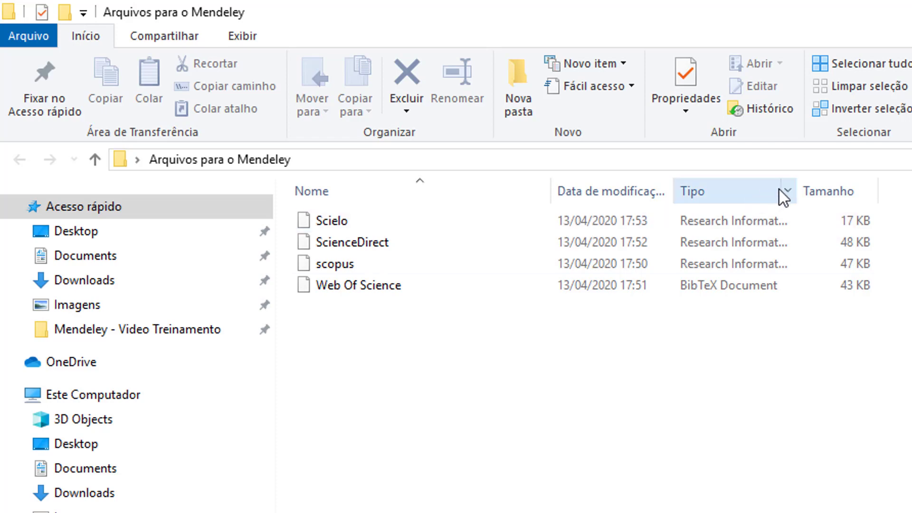
drag(794, 190, 905, 209)
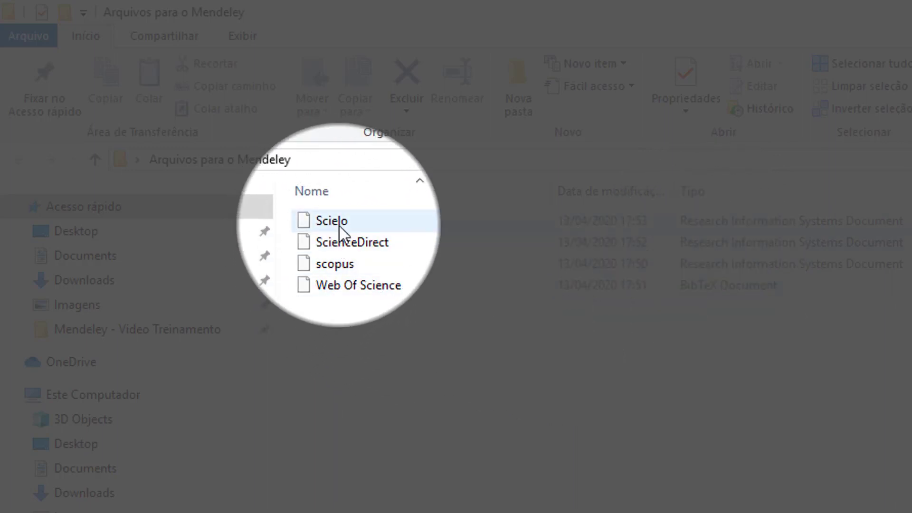
mouse_move(341, 228)
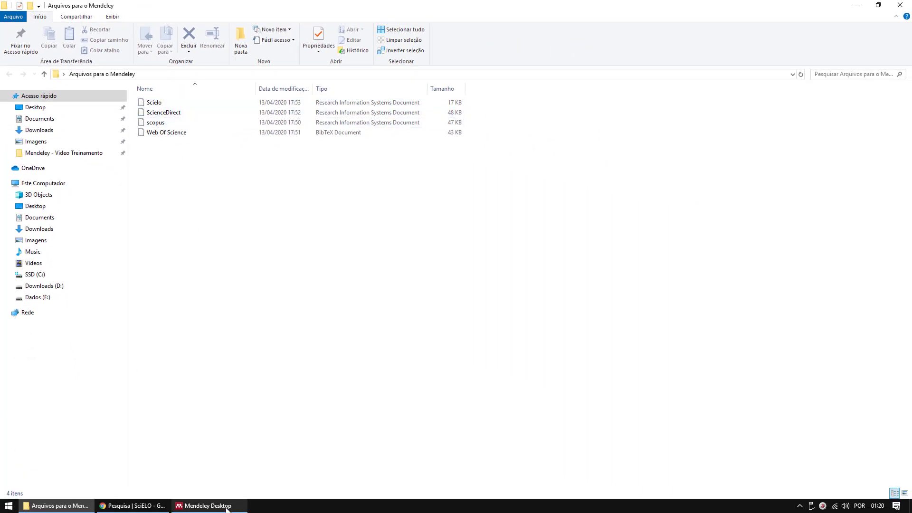
Step: Switch to Mendeley Desktop and examine the details and attached file of "Feasibility of controlling COVID-19 outbreaks by isolation of cases and contacts"
click(227, 506)
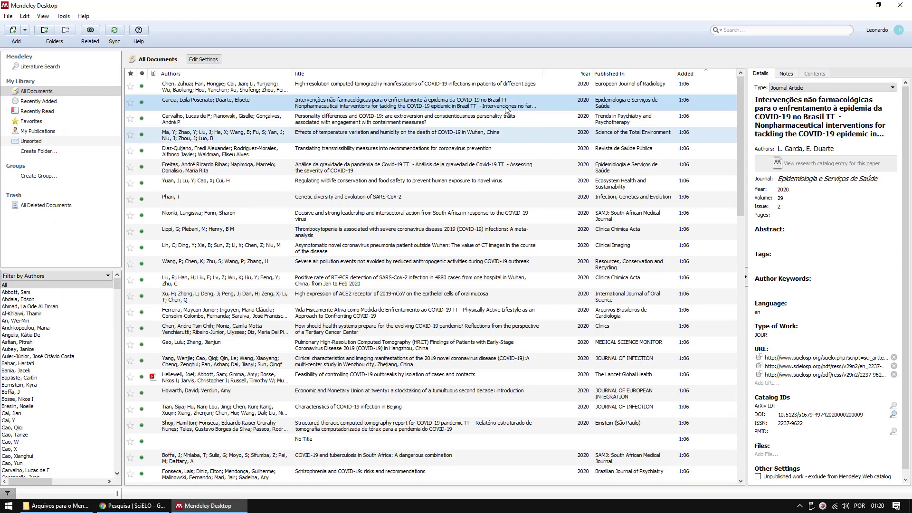
click(212, 380)
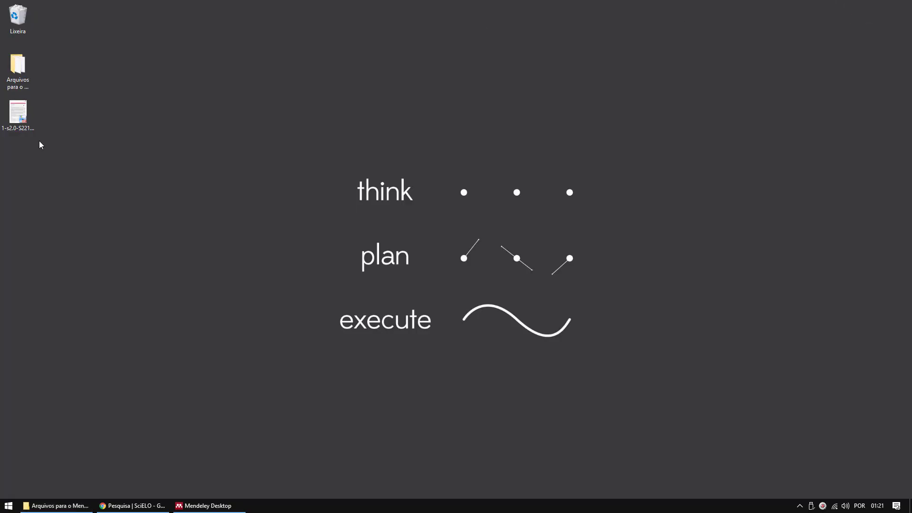
click(19, 116)
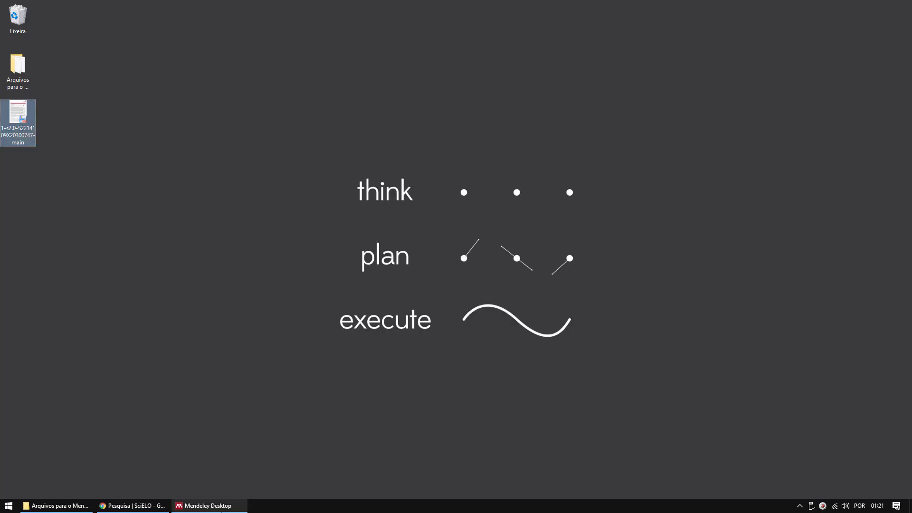
click(222, 506)
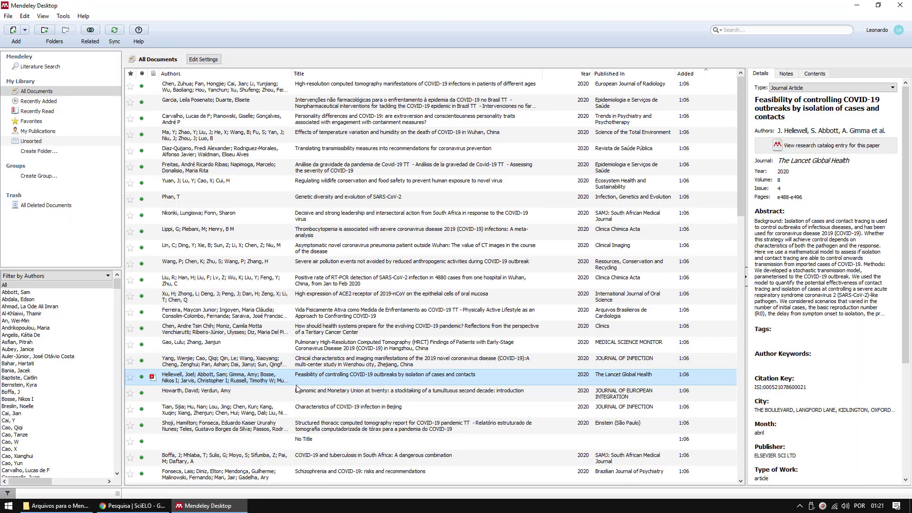
click(319, 377)
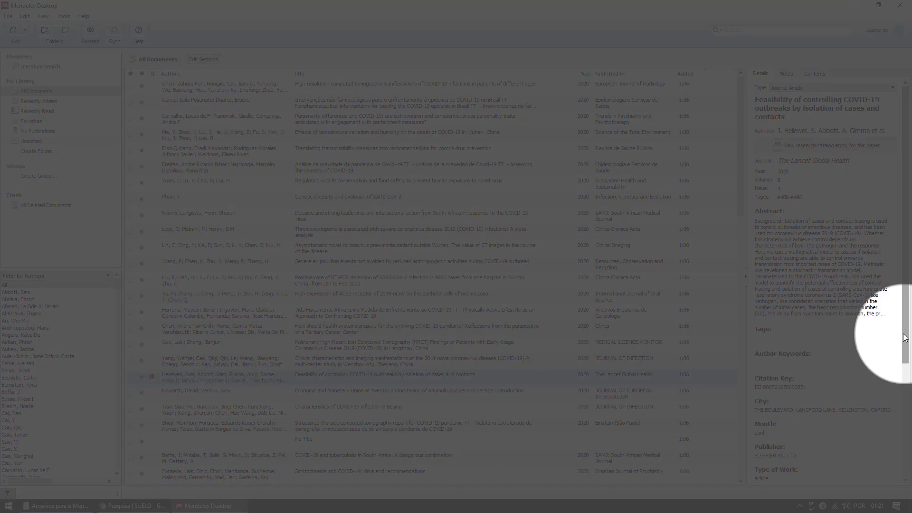
drag(908, 329, 910, 447)
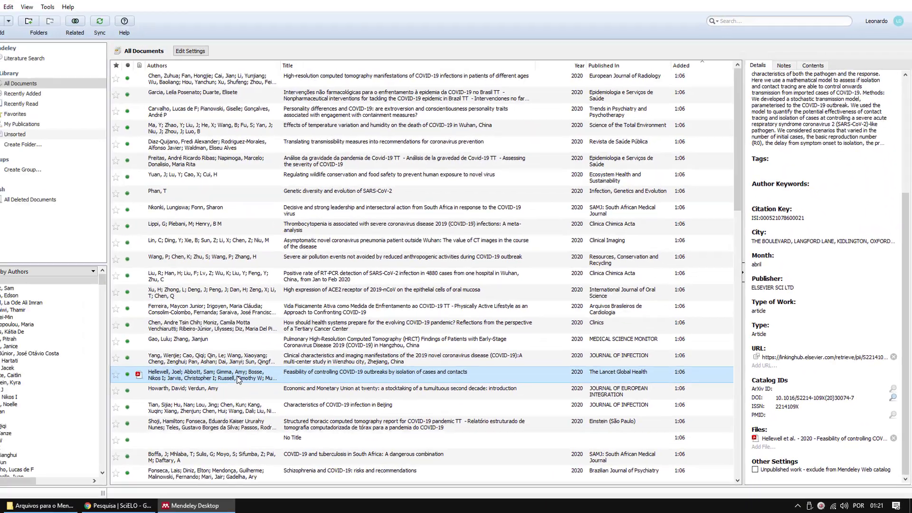
click(248, 378)
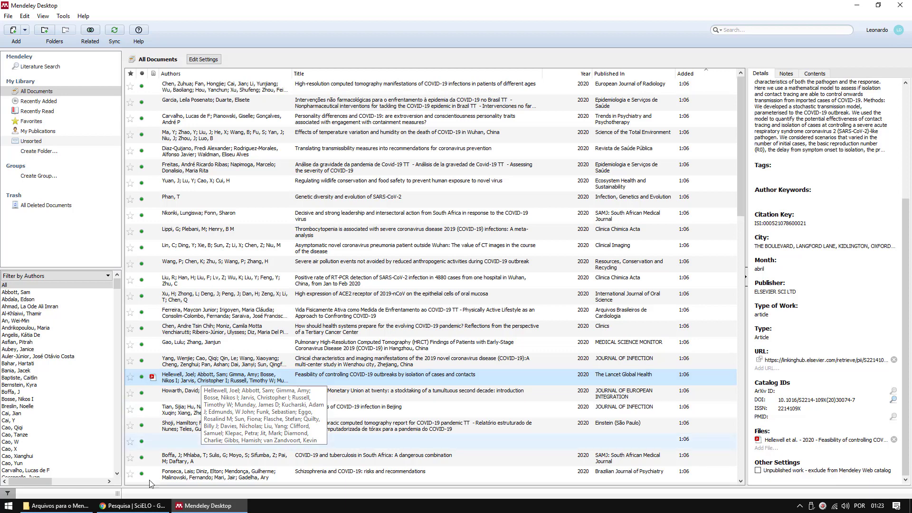
Step: Switch to Chrome and check the content types of SciELO.ORG, Web of Science and ScienceDirect in the CAPES database list
click(141, 505)
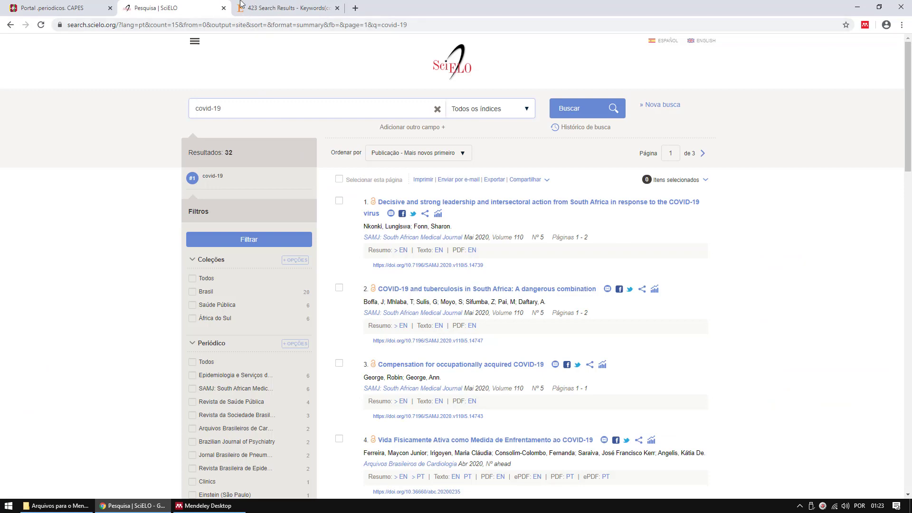
click(72, 5)
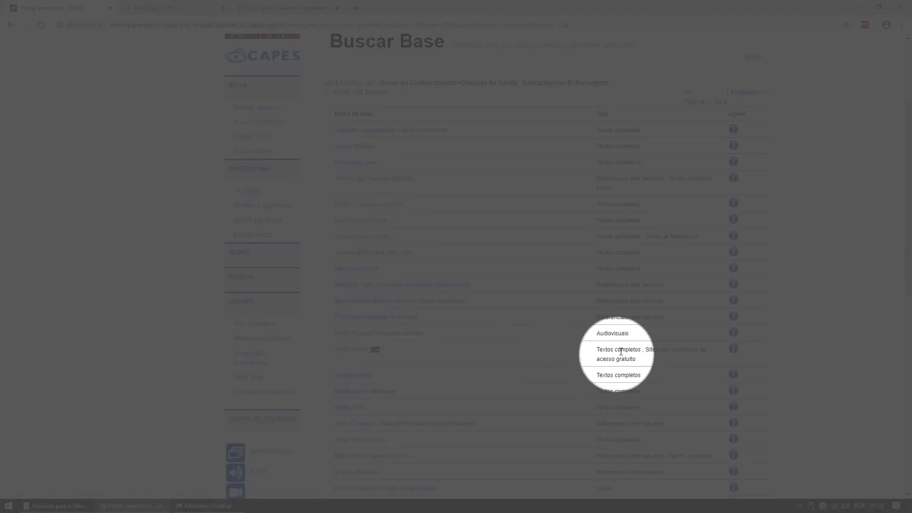
drag(597, 350, 627, 354)
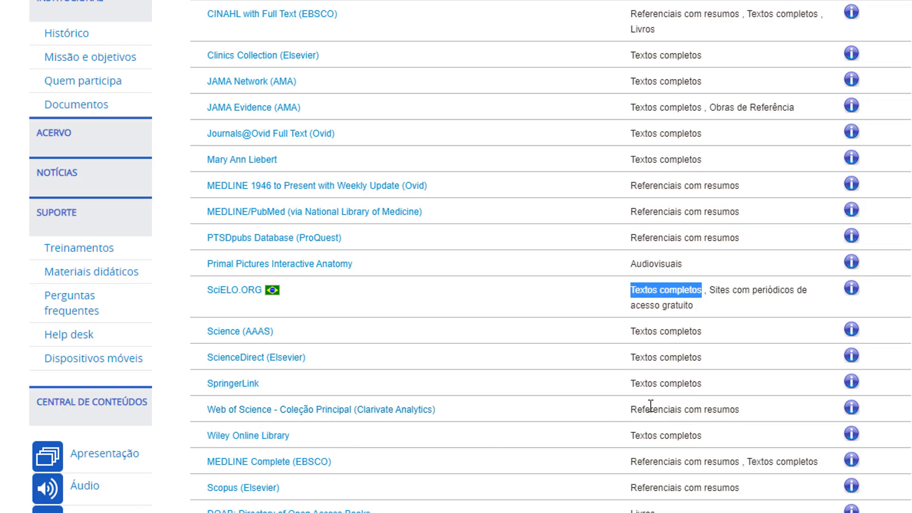
triple_click(676, 409)
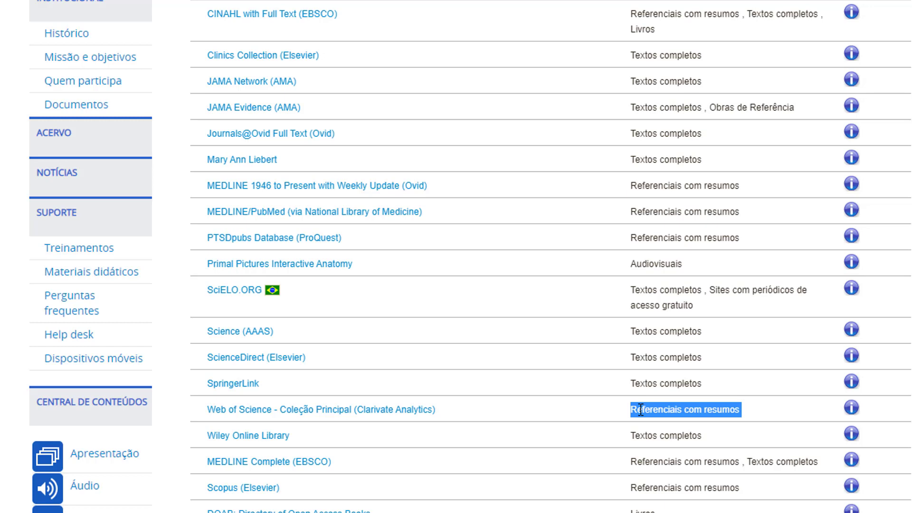
drag(636, 357, 717, 357)
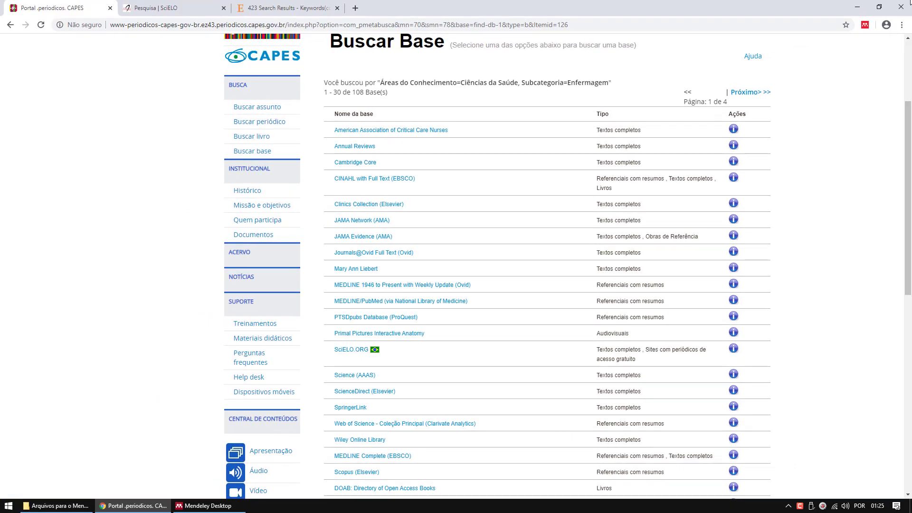
Step: Return to Mendeley Desktop and delete all documents from the library
click(857, 7)
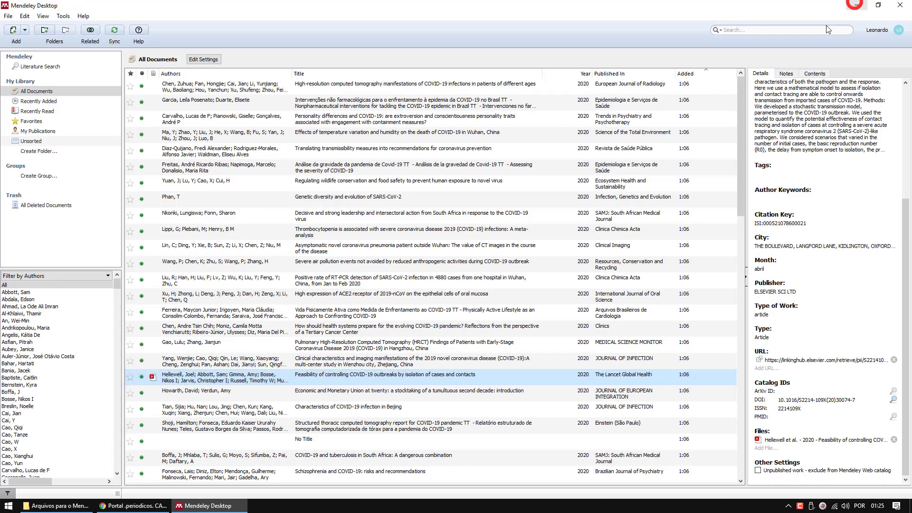
click(264, 269)
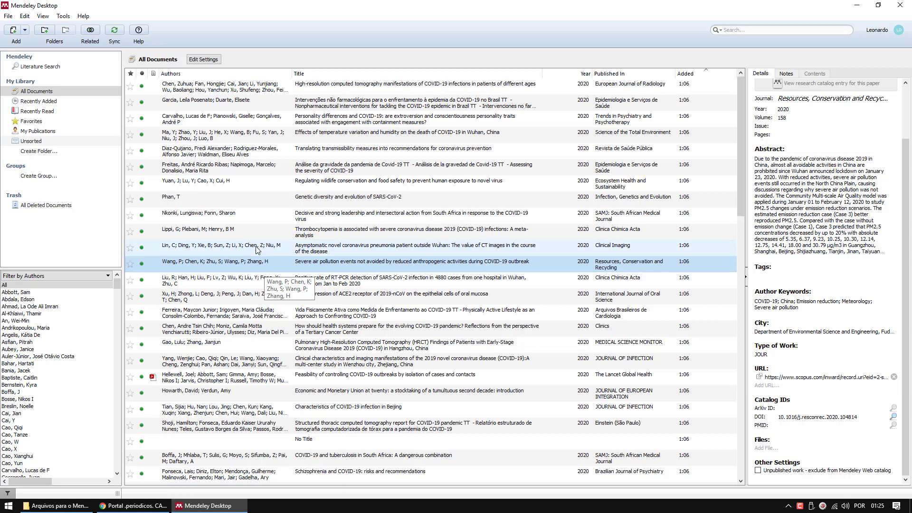
key(ctrl+a)
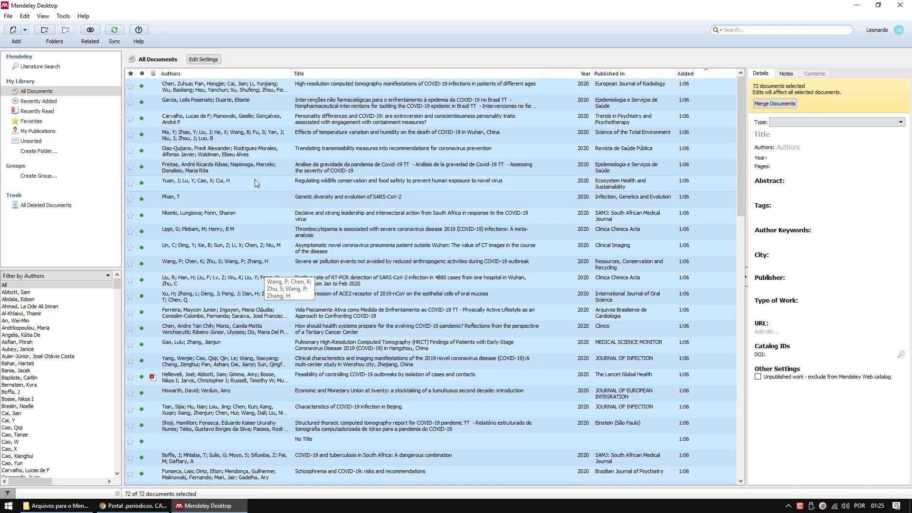
click(228, 88)
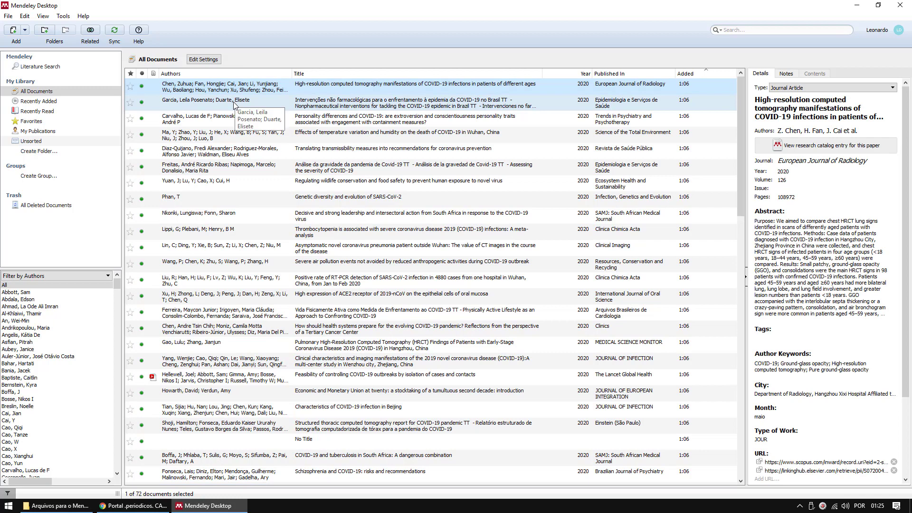
key(ctrl+a)
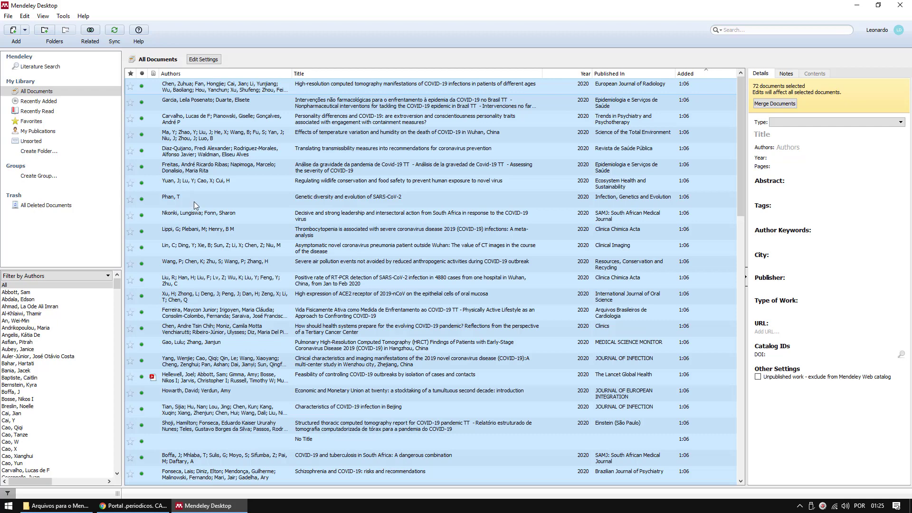
key(Delete)
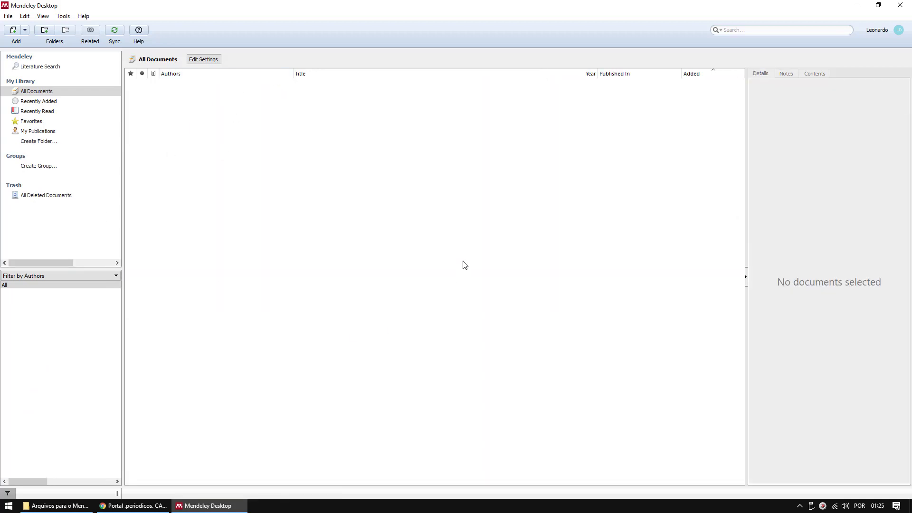
Step: Permanently delete all documents from the Mendeley trash and return to the All Documents view
click(34, 196)
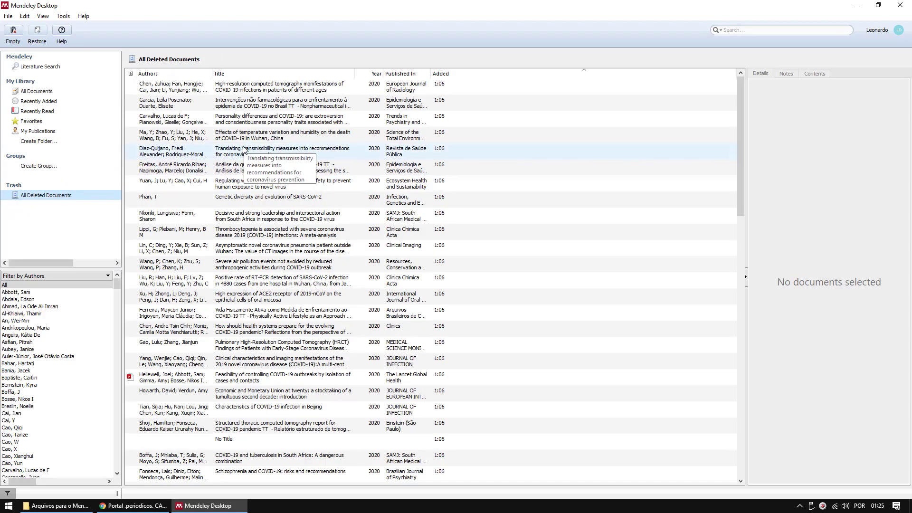
click(244, 151)
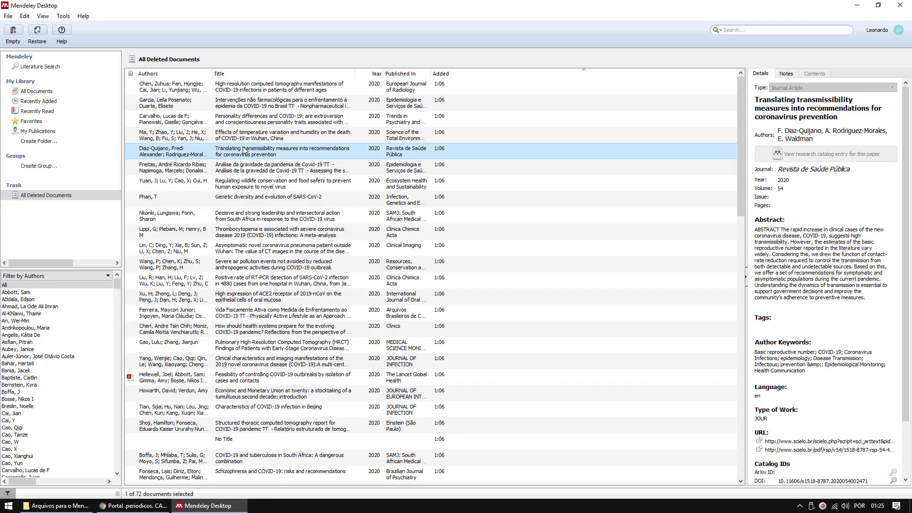
key(ctrl+a)
key(Delete)
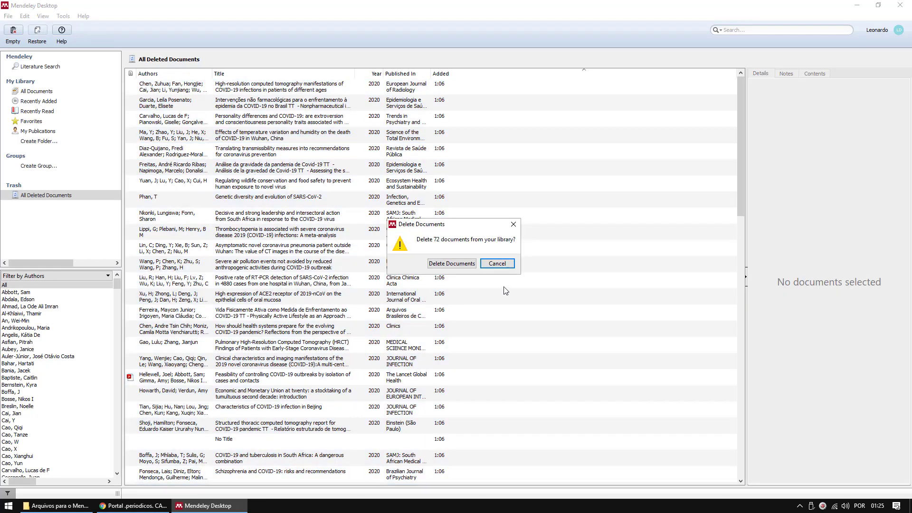
click(456, 265)
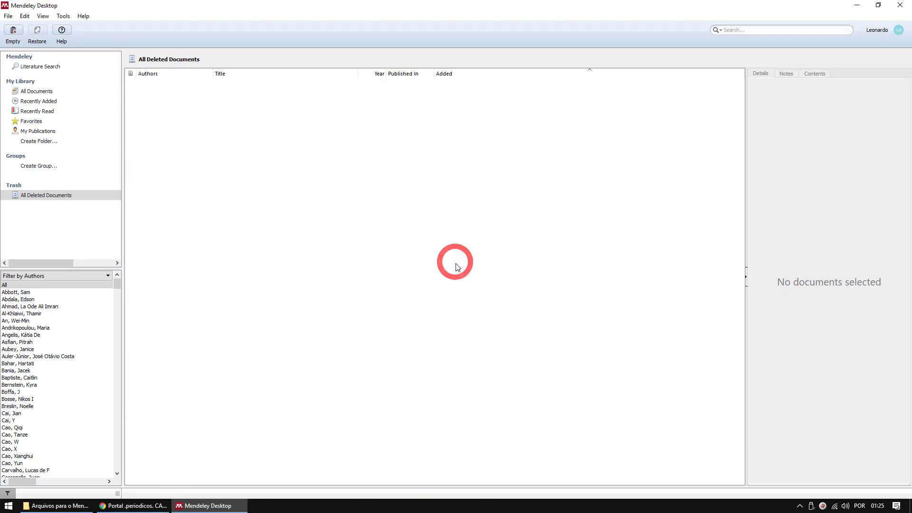
click(61, 92)
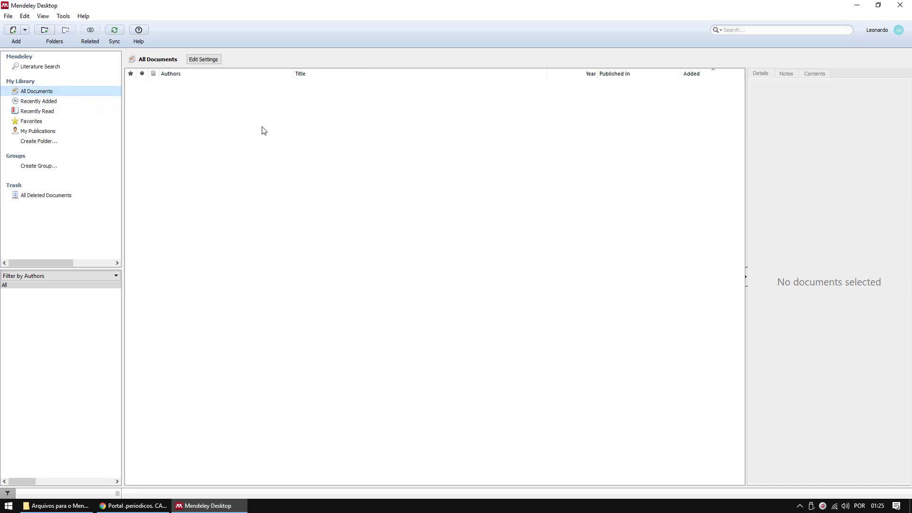
Step: Switch to Chrome and look over the open SciELO and ScienceDirect covid-19 results and the CAPES database list
click(133, 505)
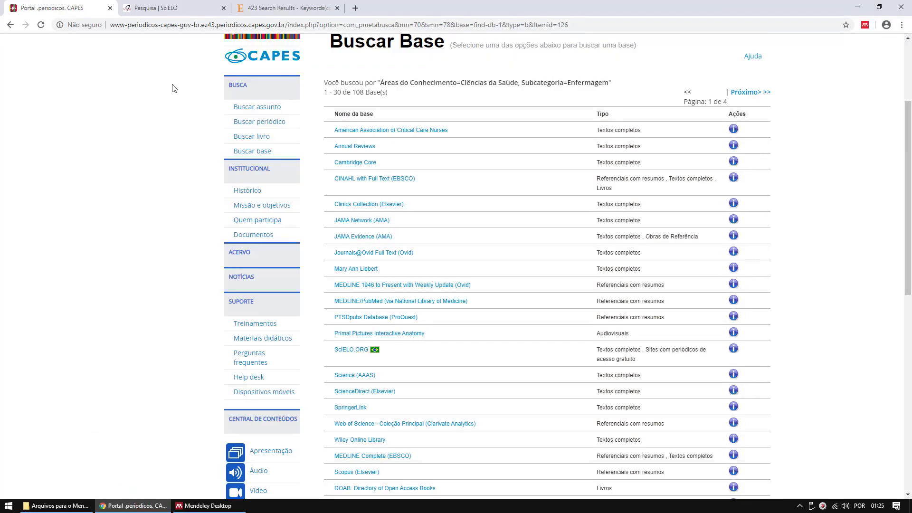
click(140, 3)
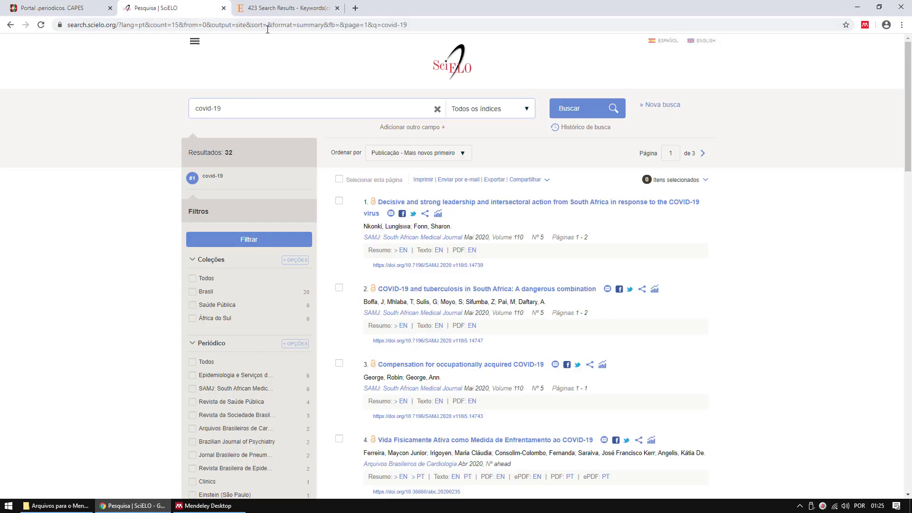
click(269, 11)
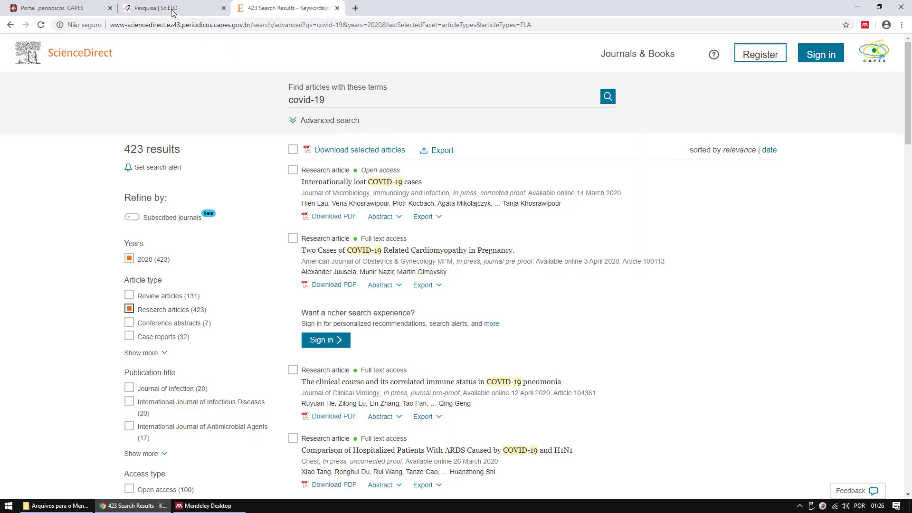
click(173, 10)
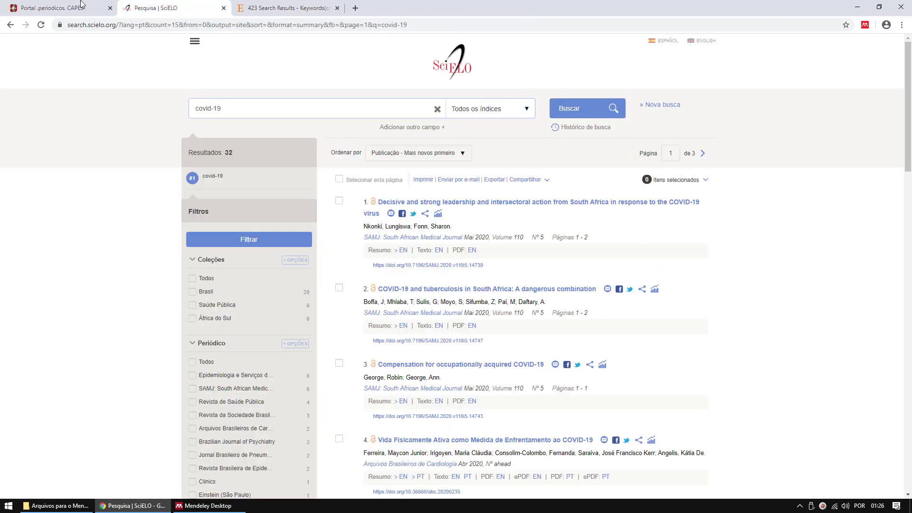
click(50, 8)
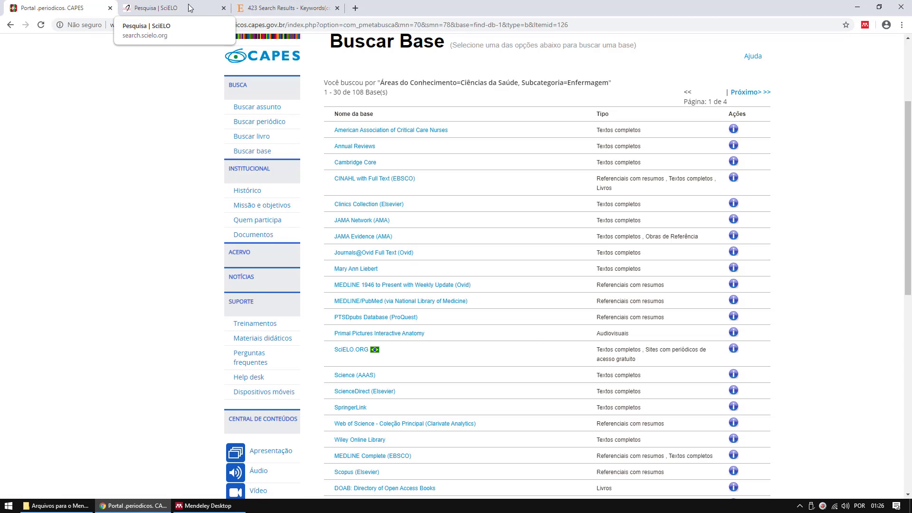
Step: Select all articles on the ScienceDirect covid-19 results page and download the 25 articles
click(296, 7)
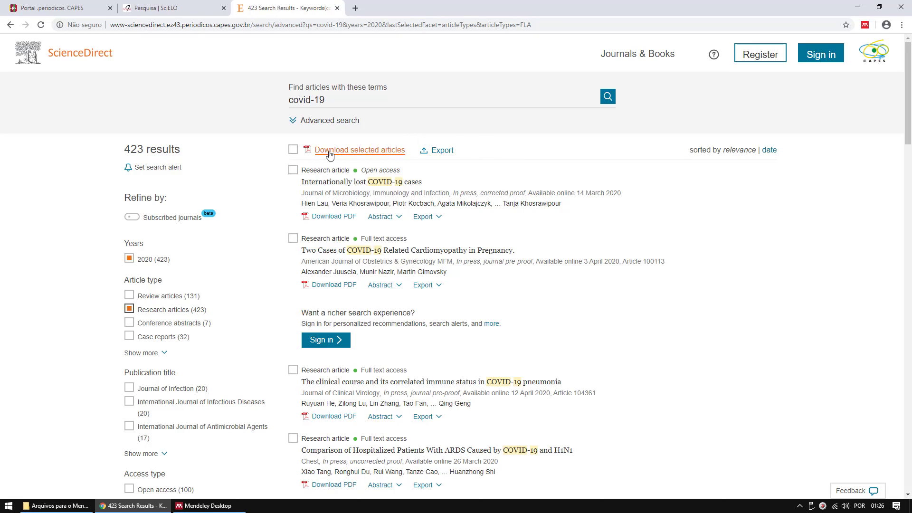
click(292, 150)
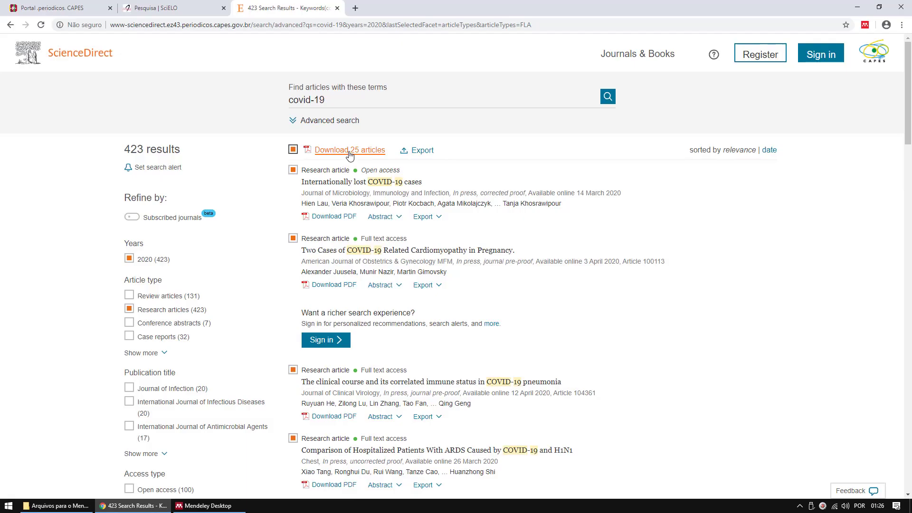
click(350, 150)
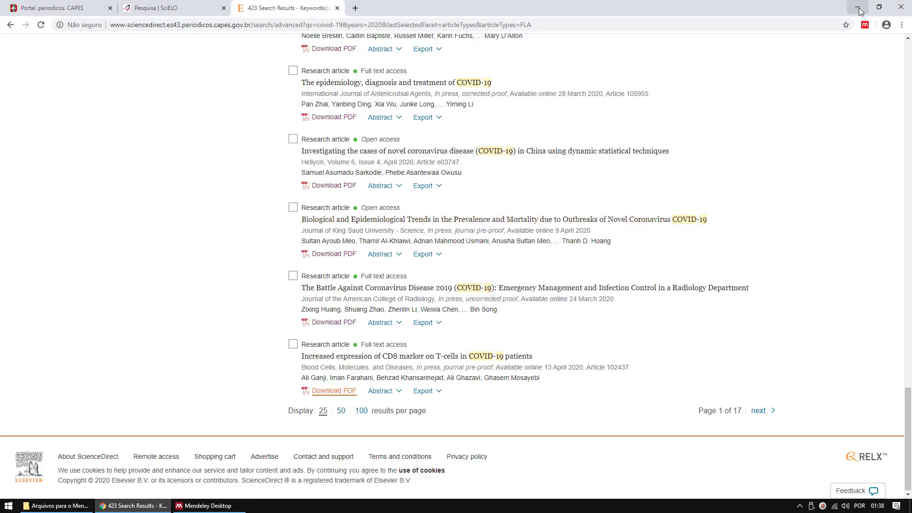
Step: Show the desktop and rename the folder Arquivos para o Mendeley as Metadados
click(859, 10)
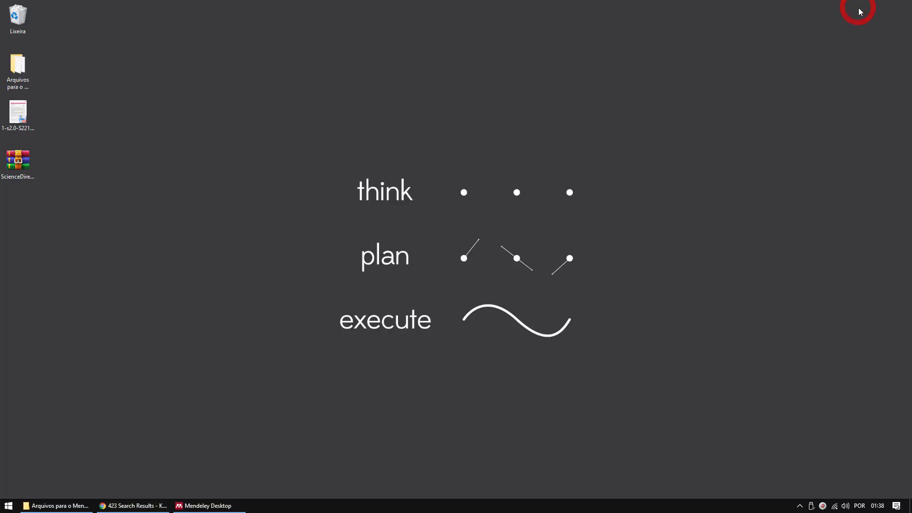
click(14, 179)
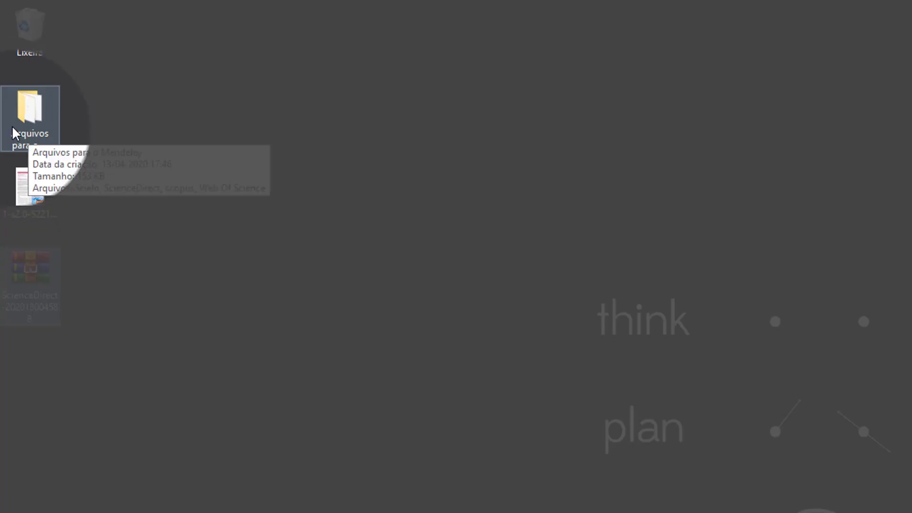
click(26, 134)
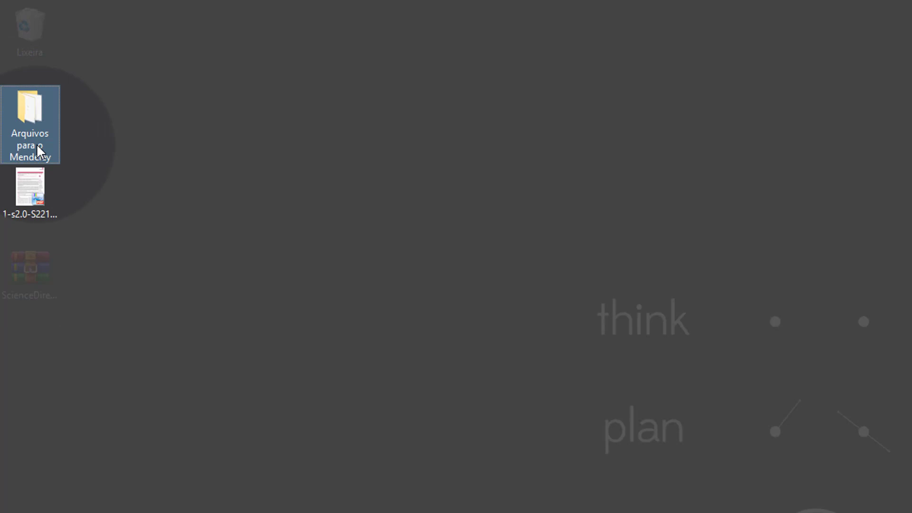
mouse_move(37, 145)
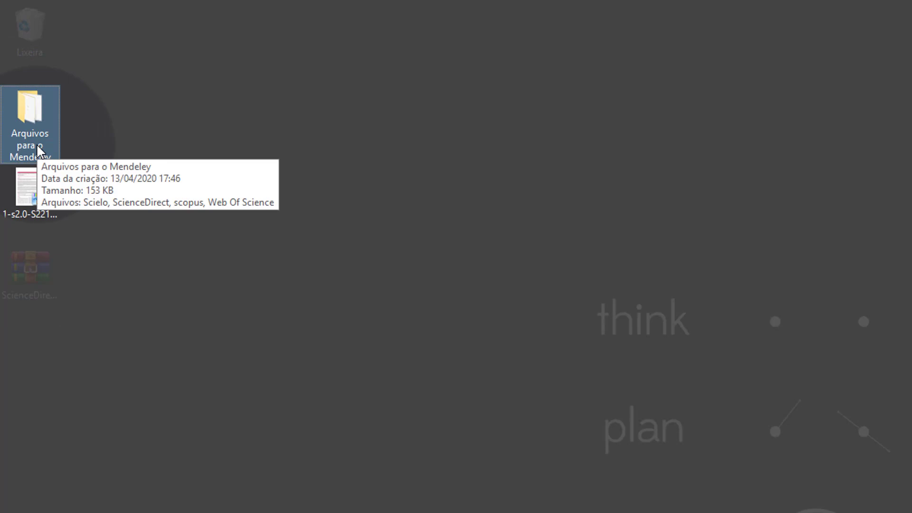
click(37, 145)
text(Met)
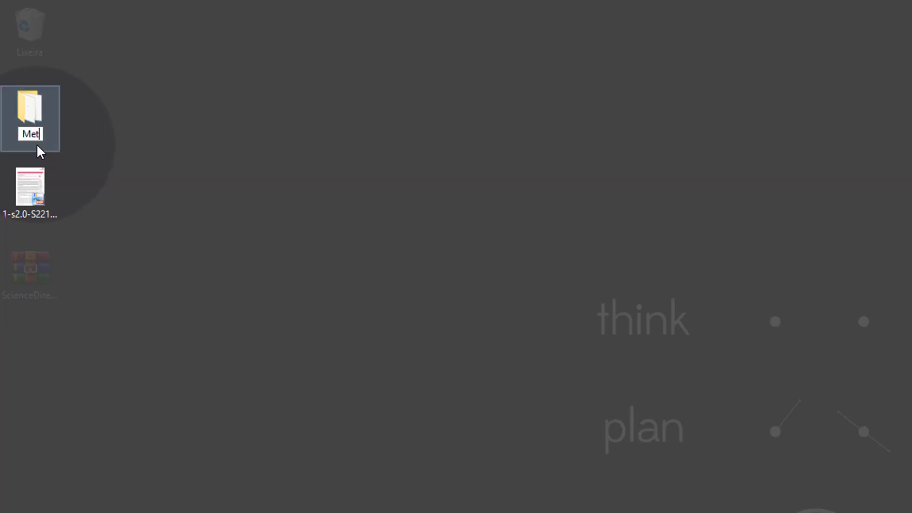
text(adados)
key(Return)
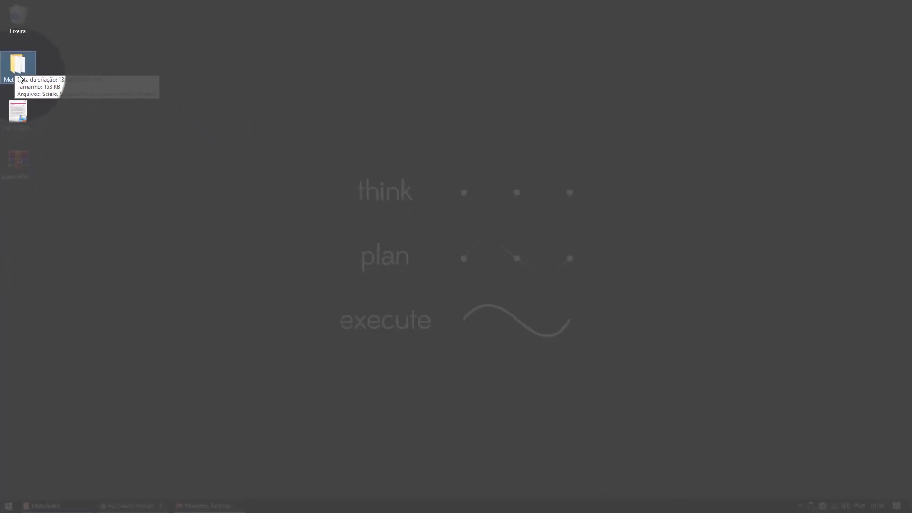
Step: Create a new desktop folder named PDFs and place it directly below the ScienceDirect archive
right_click(34, 215)
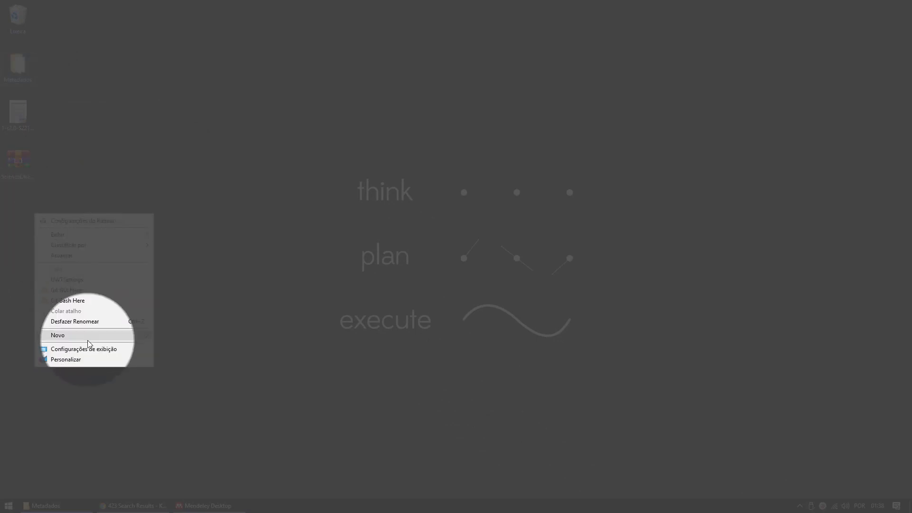
mouse_move(88, 343)
click(184, 340)
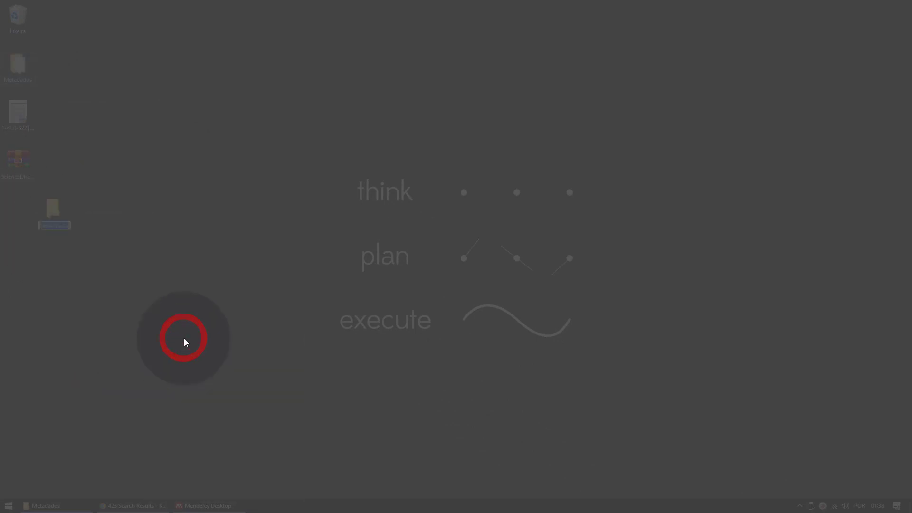
text(R)
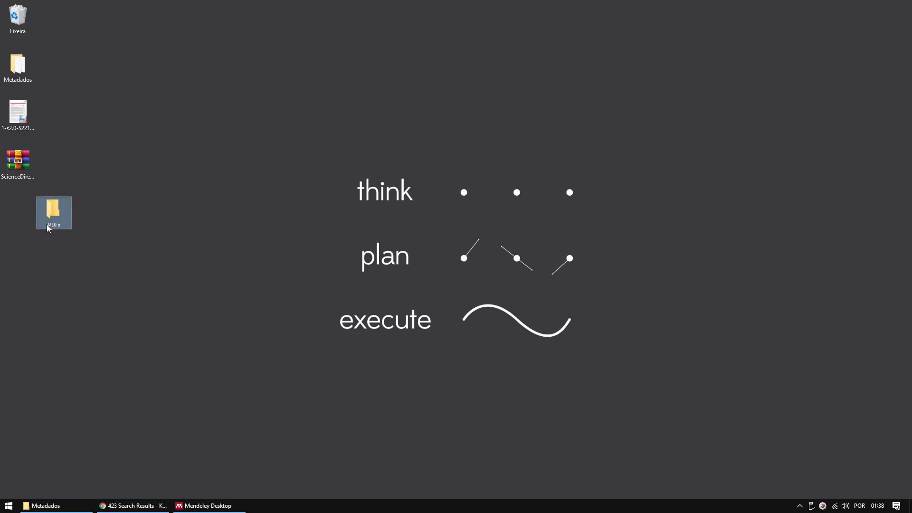
drag(52, 219, 19, 214)
Step: Move the downloaded ScienceDirect archive into the PDFs folder
click(24, 170)
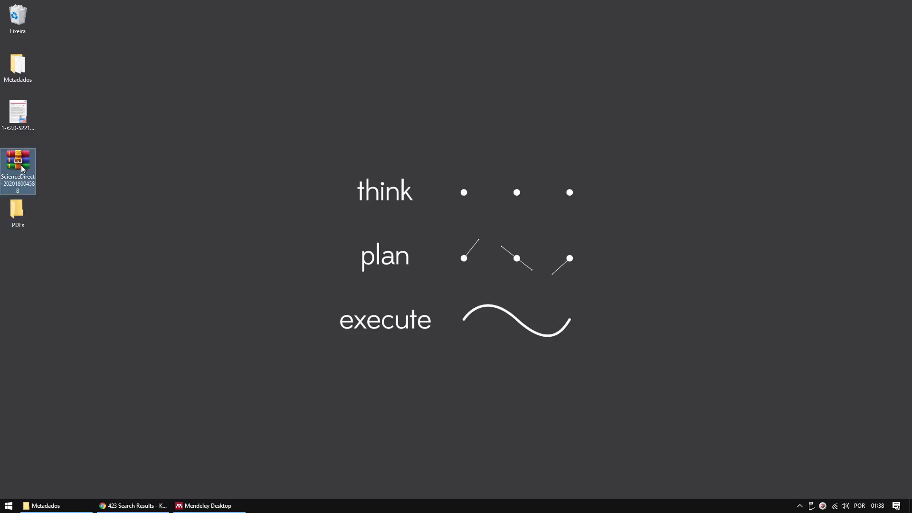
ctrl+click(16, 214)
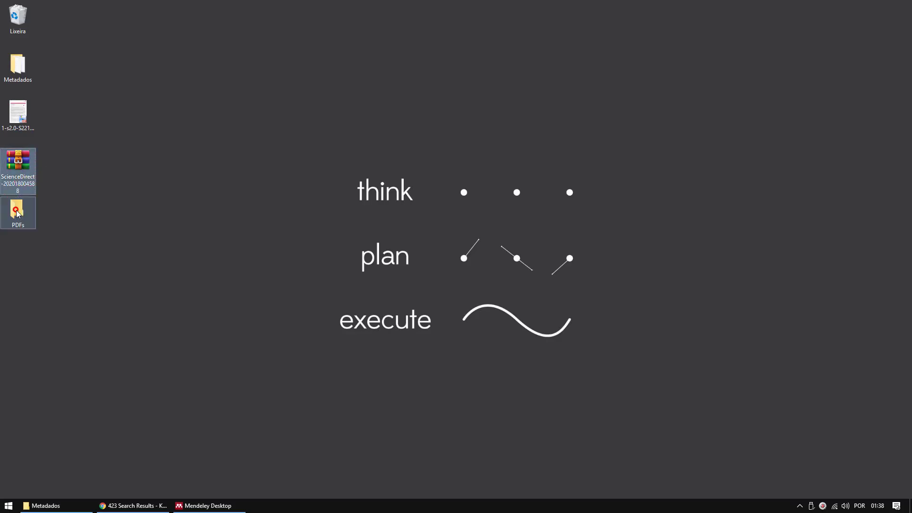
drag(17, 214, 13, 177)
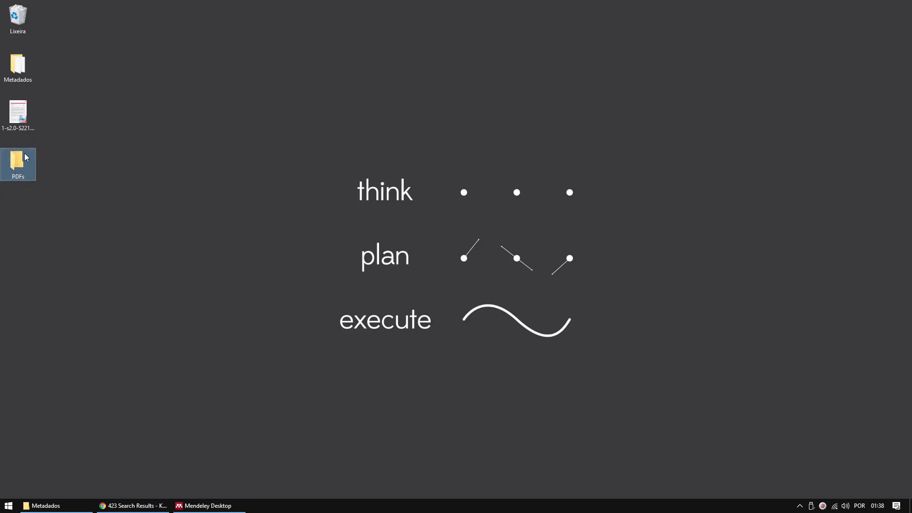
Step: Delete the single 1-s2.0 article PDF from the desktop and place the PDFs folder directly below Metadados
click(25, 130)
mouse_move(22, 120)
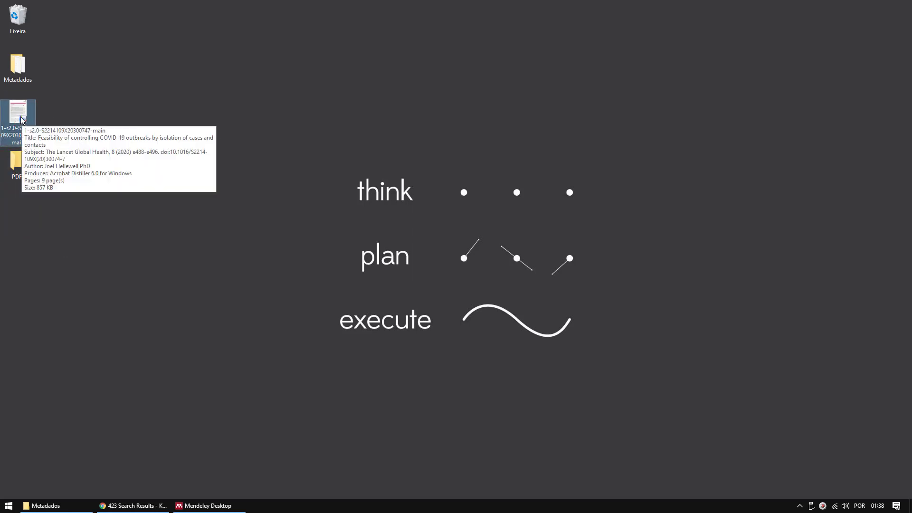
drag(17, 118, 18, 17)
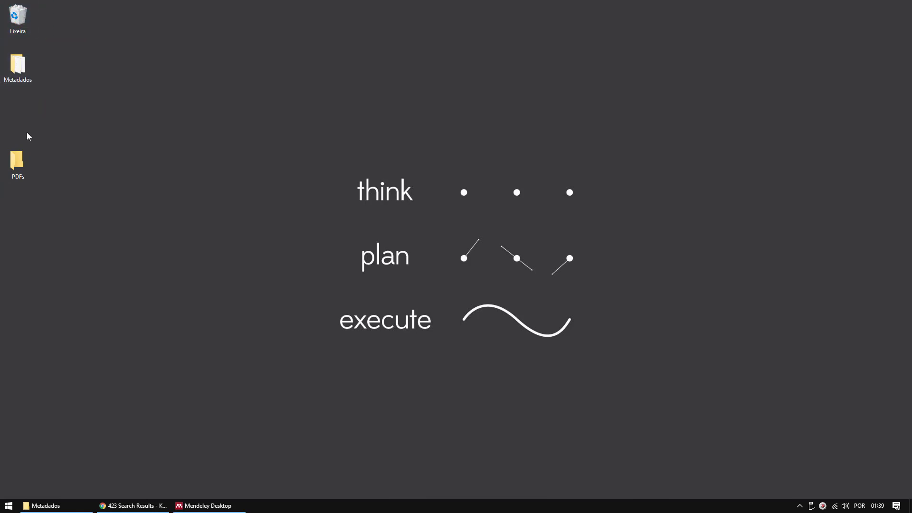
drag(18, 162, 22, 114)
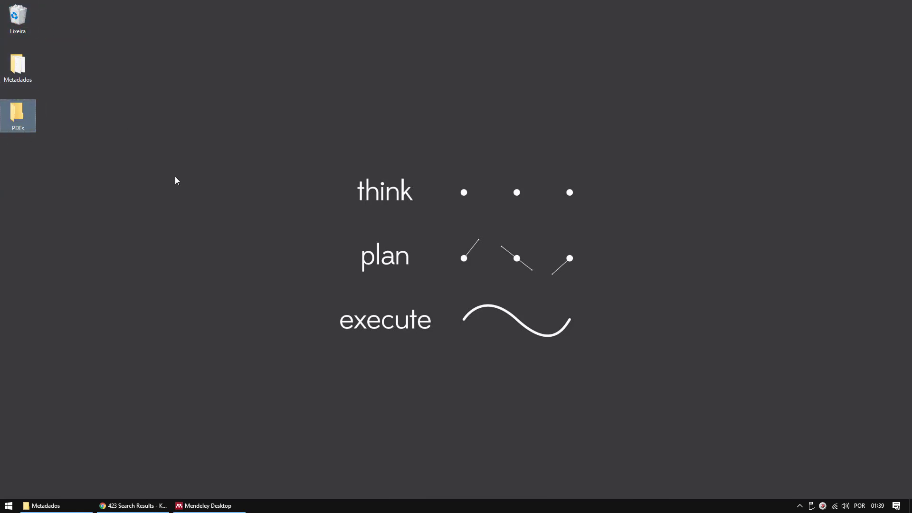
Step: Switch to Chrome and filter the SciELO covid-19 results by the literature type Artigo
click(146, 507)
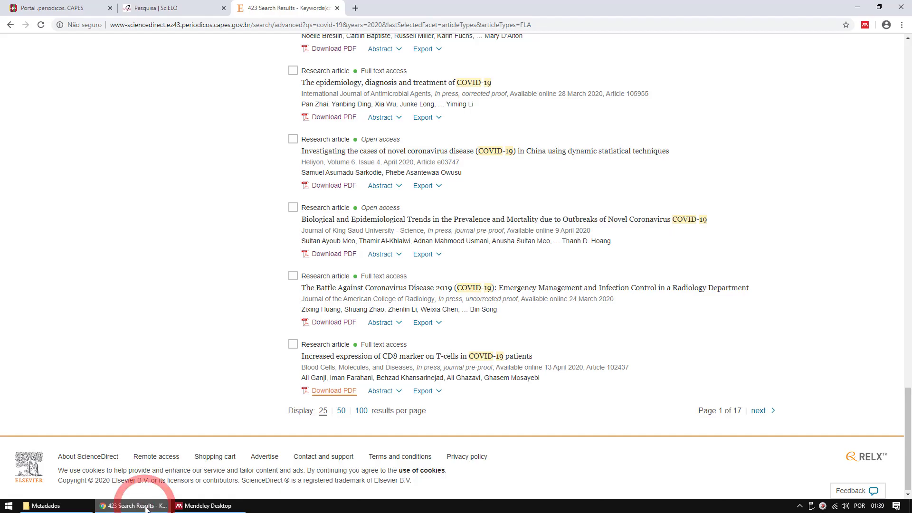
scroll(268, 328, up, 8)
scroll(268, 328, up, 10)
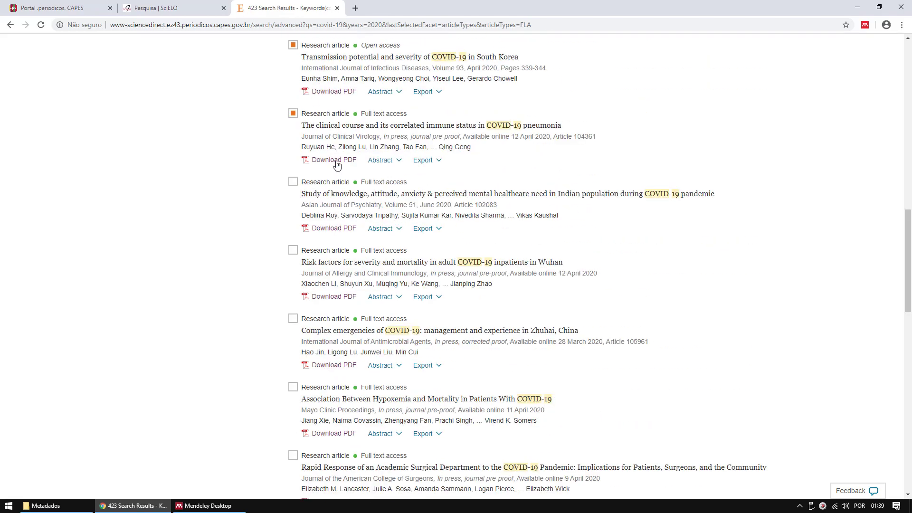
scroll(337, 165, up, 15)
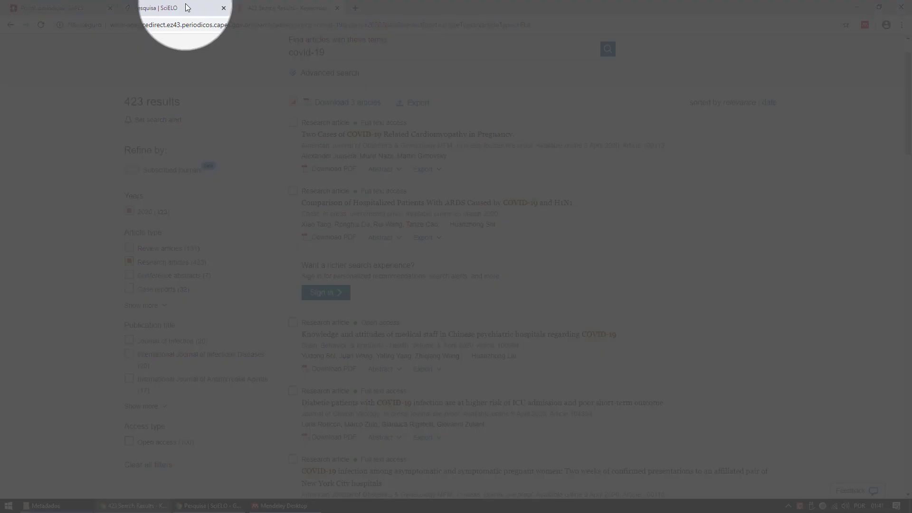
click(182, 8)
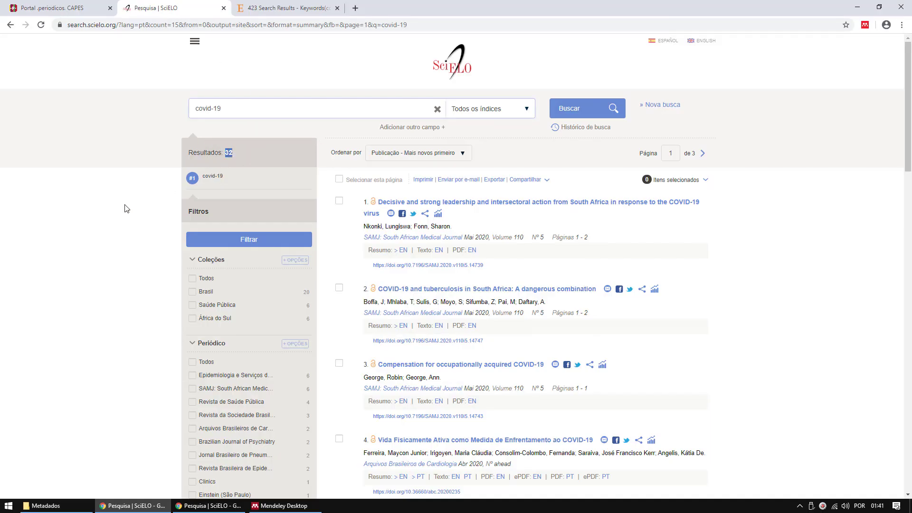
scroll(127, 208, down, 15)
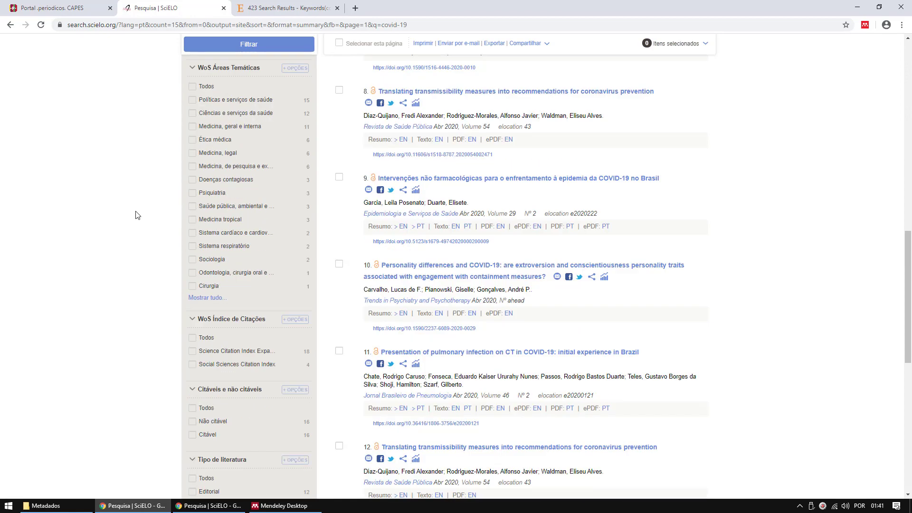
scroll(166, 214, down, 4)
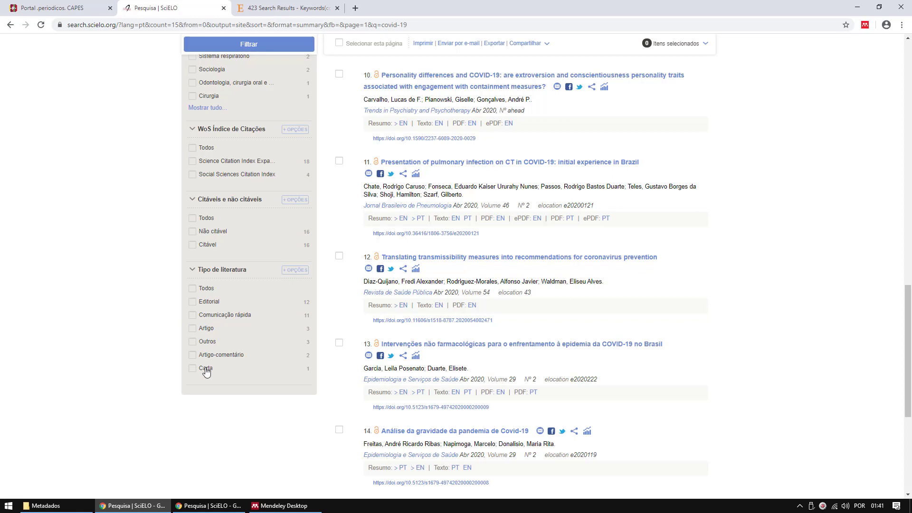
click(193, 331)
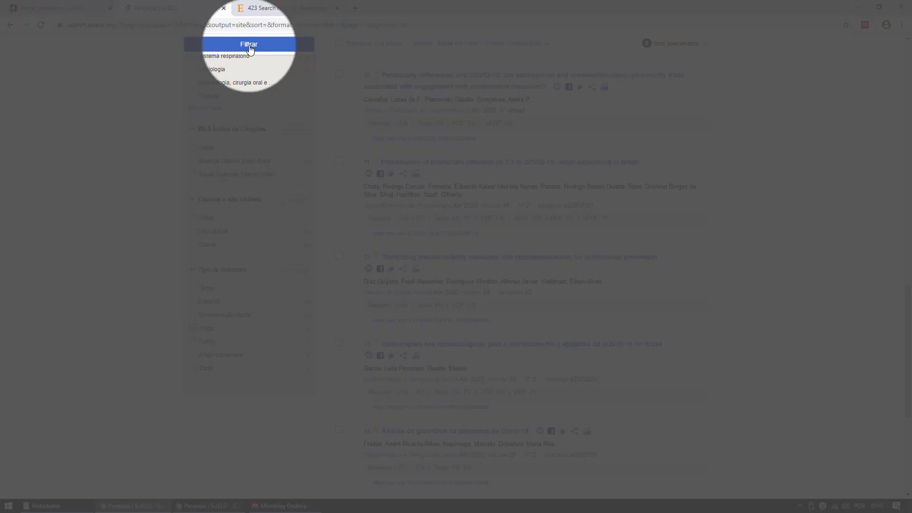
click(249, 47)
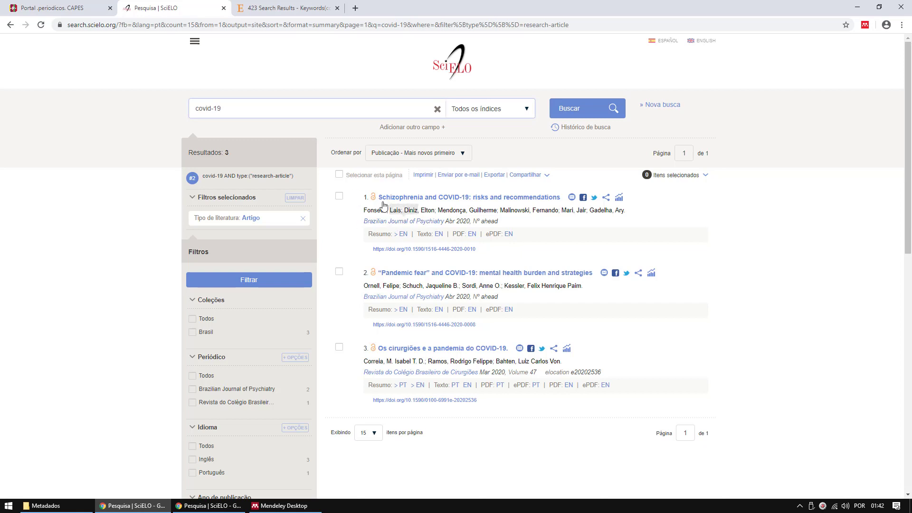
Step: Save the English PDF of "Schizophrenia and COVID-19: risks and recommendations" to the desktop and return to the SciELO results
click(340, 175)
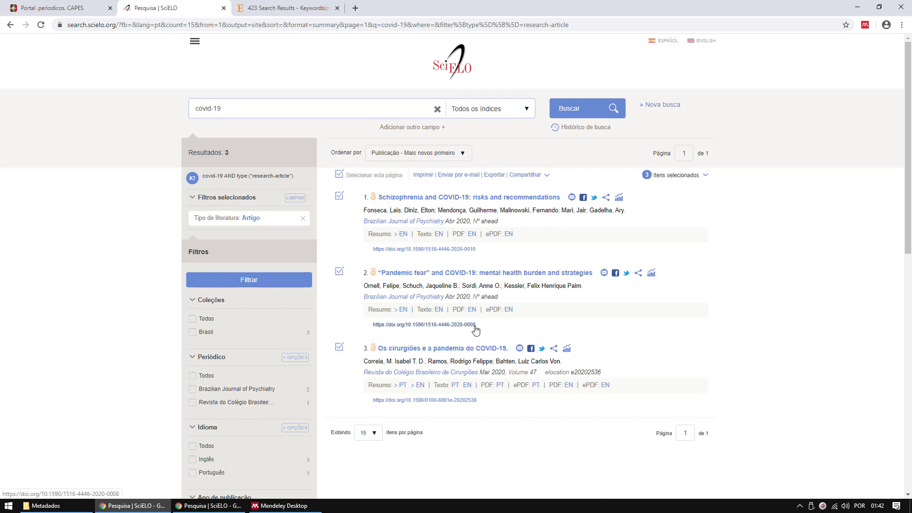
click(339, 175)
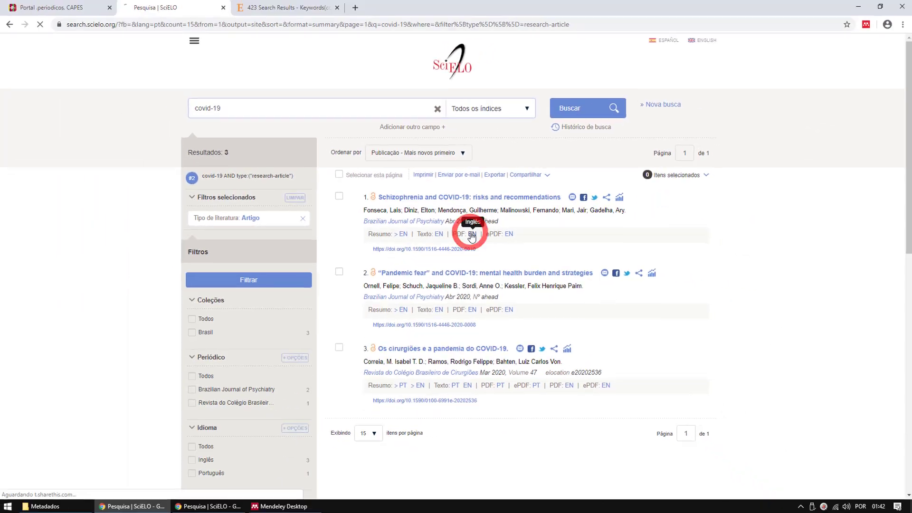
click(563, 257)
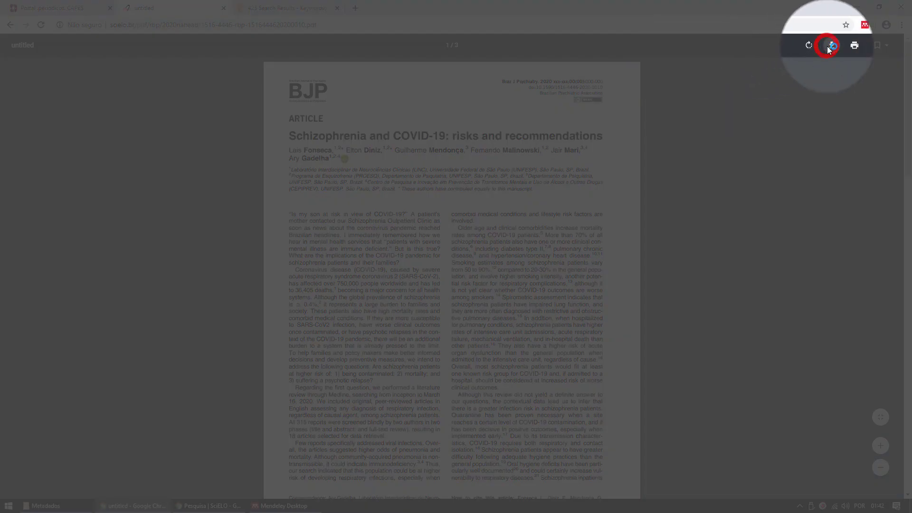
click(830, 47)
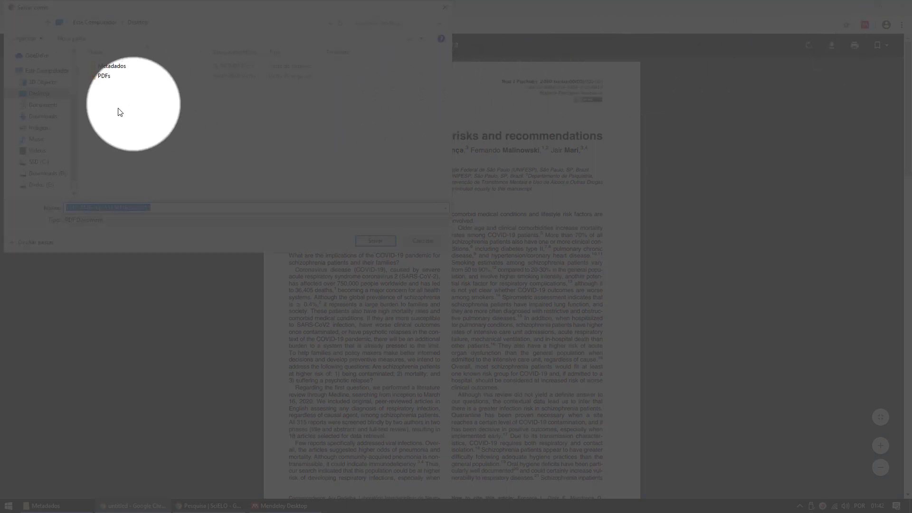
click(375, 241)
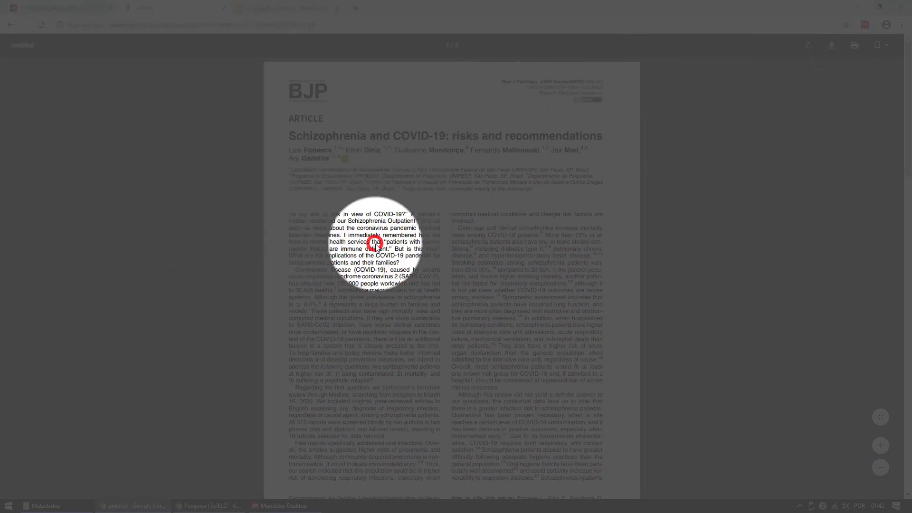
click(10, 26)
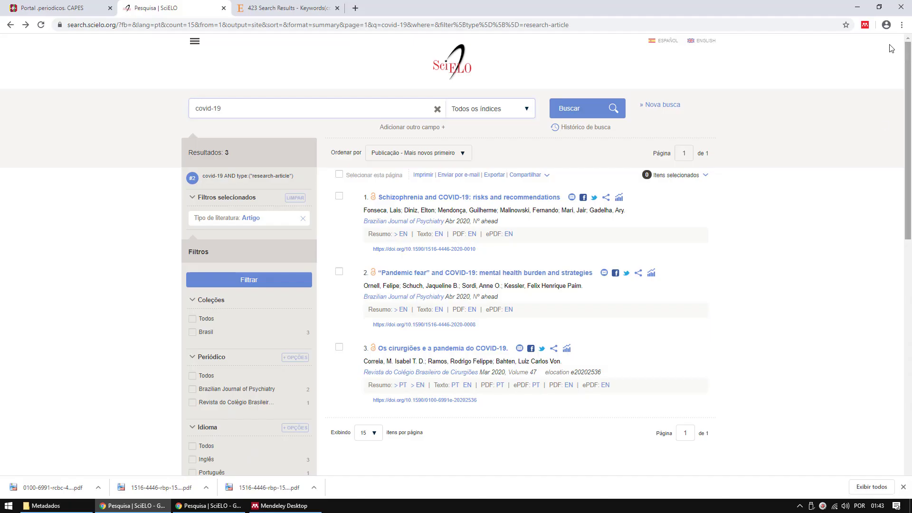
Step: Go back to the desktop and move the three downloaded SciELO PDFs into the PDFs folder
click(855, 5)
click(855, 5)
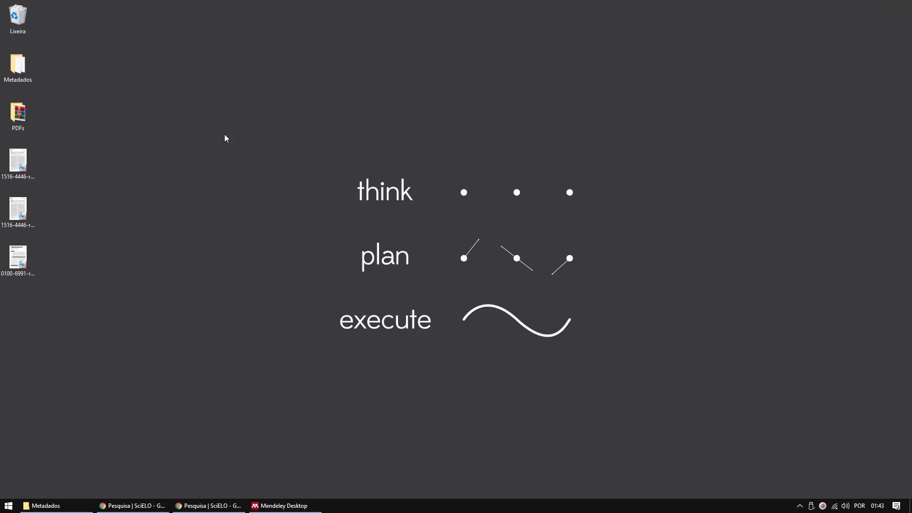
drag(82, 308, 7, 198)
drag(2, 160, 18, 119)
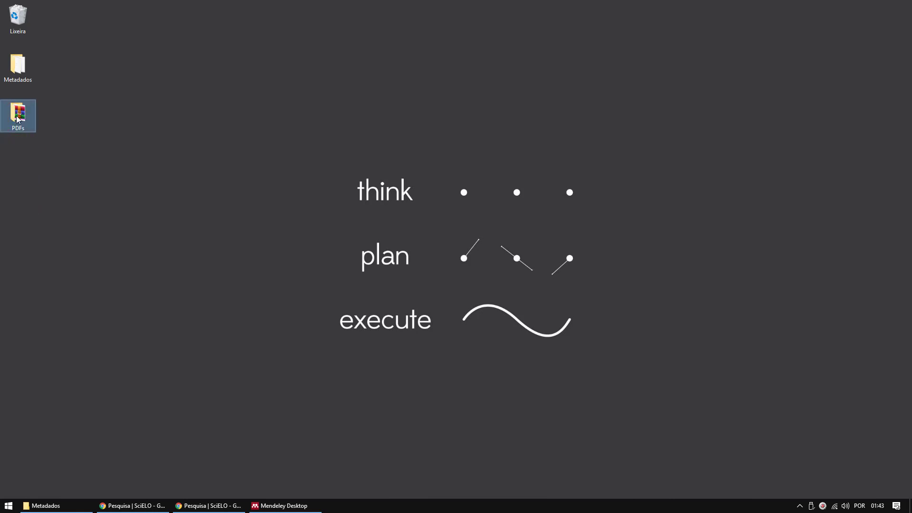
Step: Open the PDFs folder, examine the contents of the ScienceDirect archive in WinRAR and close the archive
double_click(17, 119)
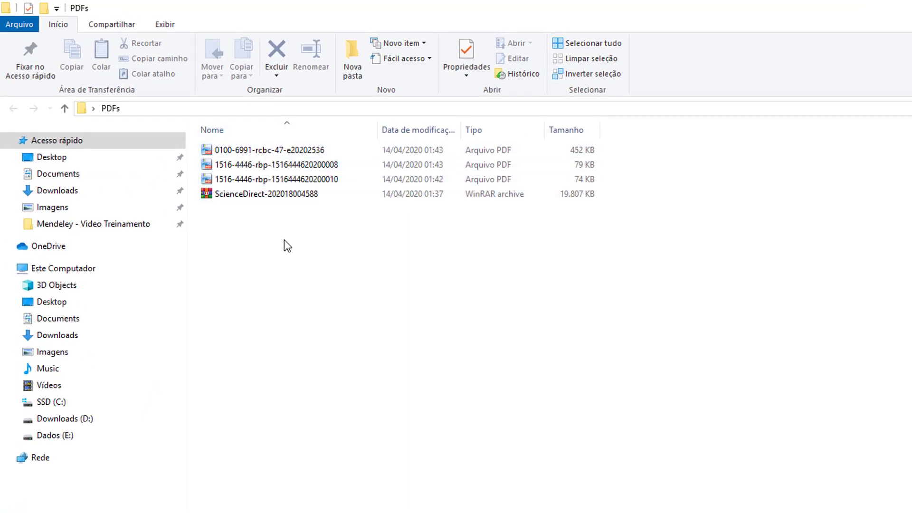
click(249, 194)
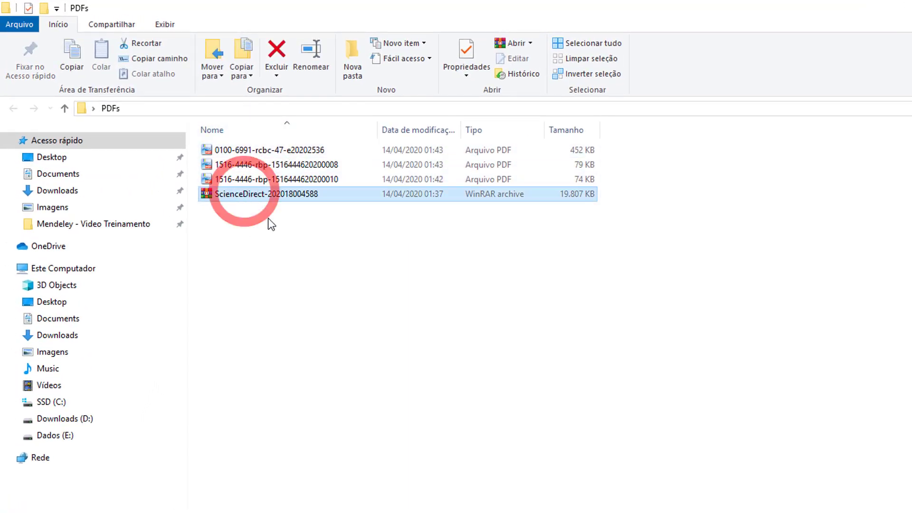
double_click(275, 194)
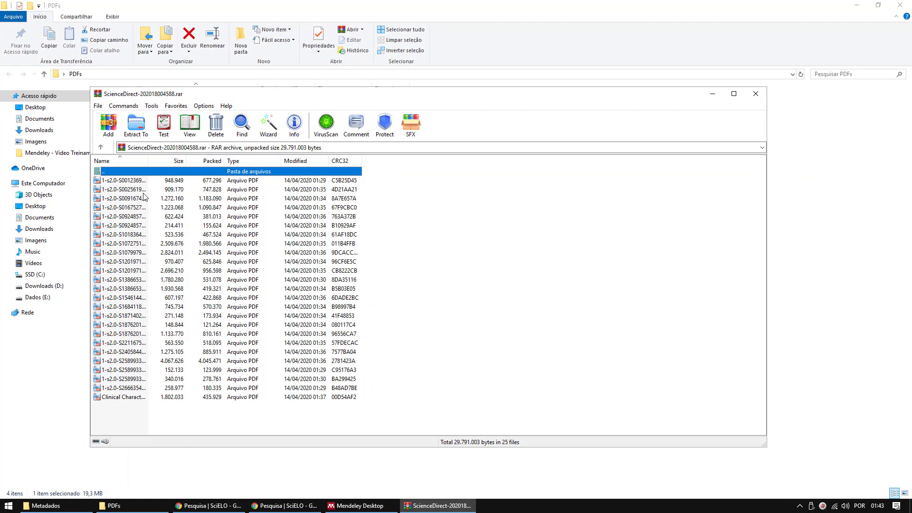
click(756, 94)
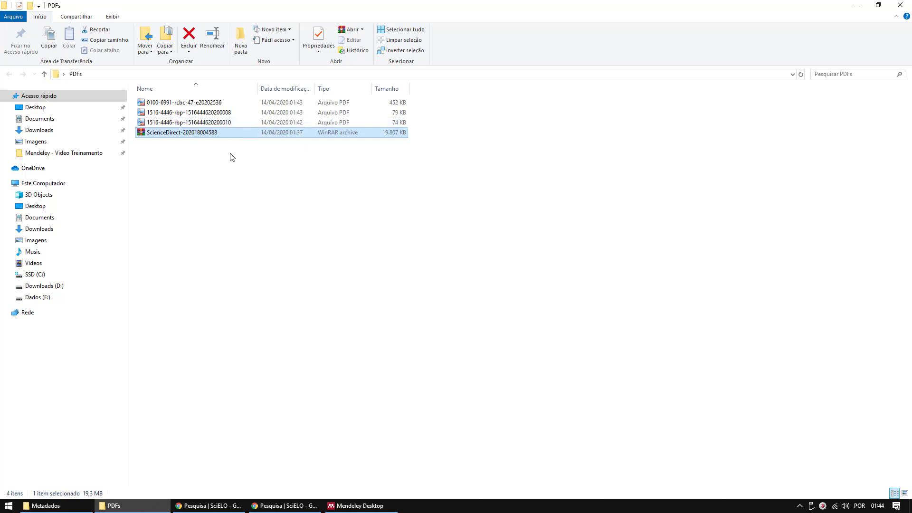
Step: Select the three SciELO PDFs in the PDFs folder and import them into the Mendeley Desktop library
click(229, 122)
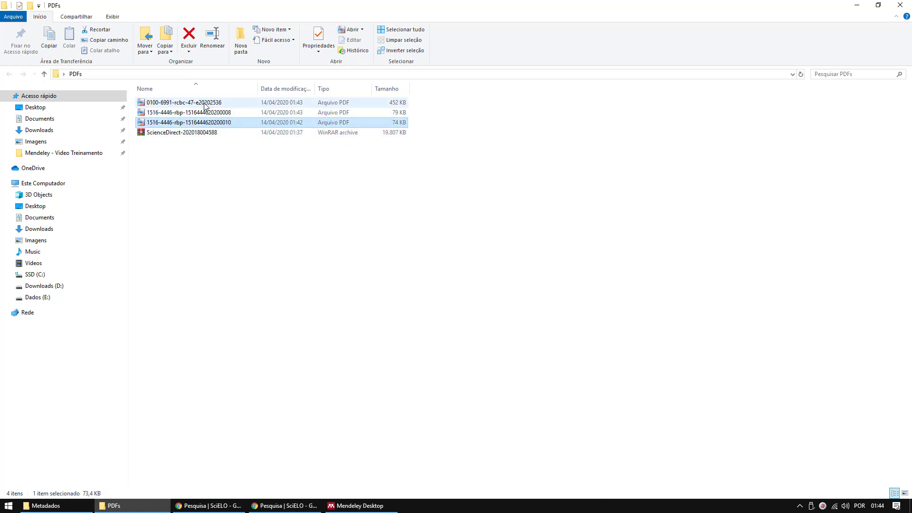
shift+click(205, 104)
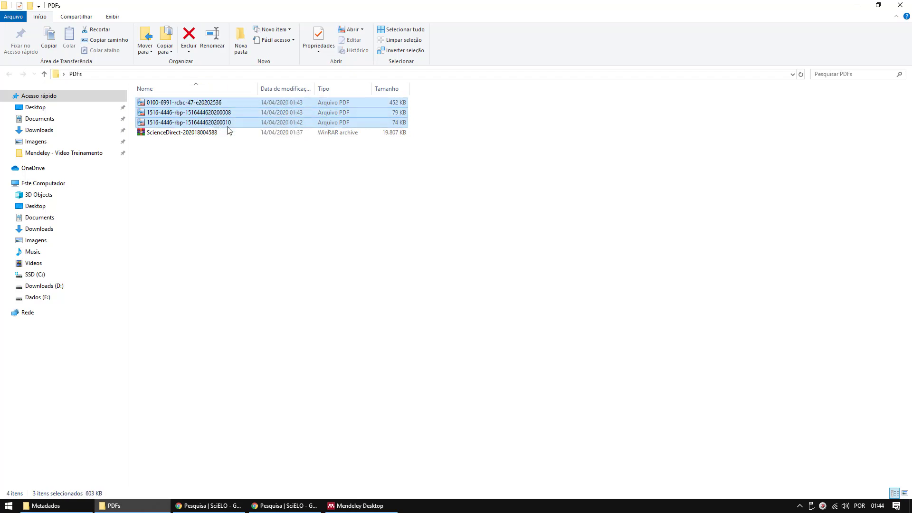
mouse_move(228, 127)
mouse_down()
mouse_move(285, 175)
mouse_move(376, 509)
mouse_move(335, 291)
mouse_move(265, 135)
mouse_up()
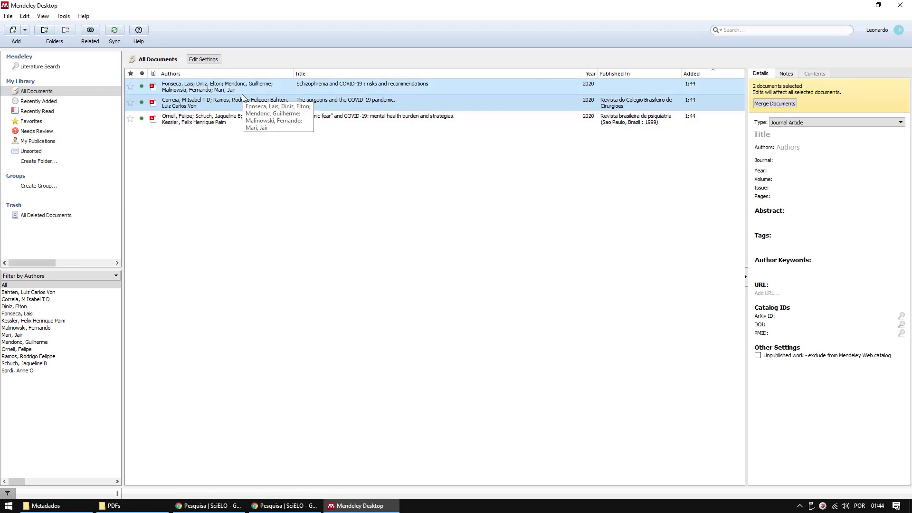
Step: Delete the three imported documents from the library and remove them permanently from All Deleted Documents
shift+click(239, 125)
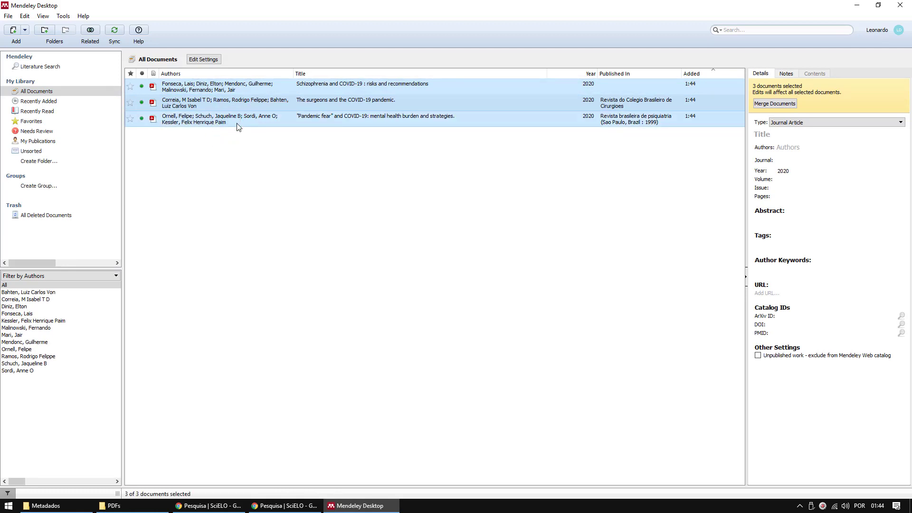
key(Delete)
click(46, 195)
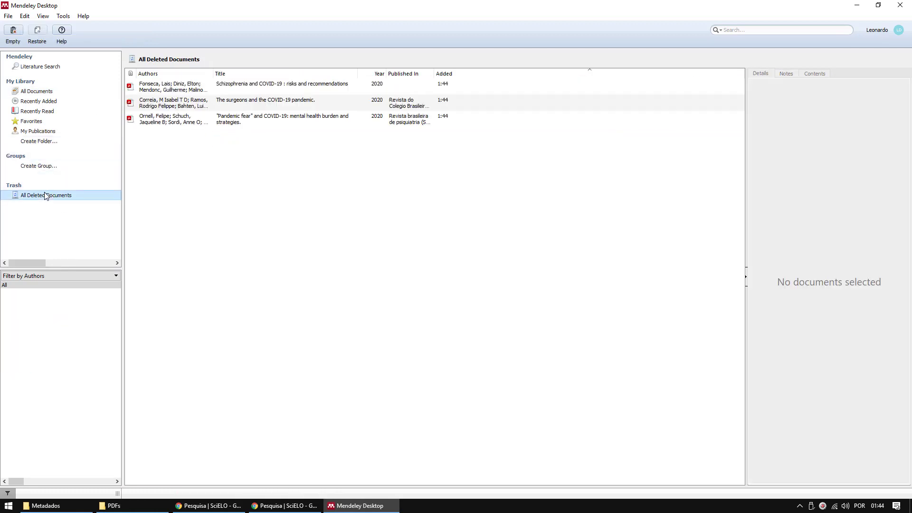
click(180, 87)
shift+click(182, 122)
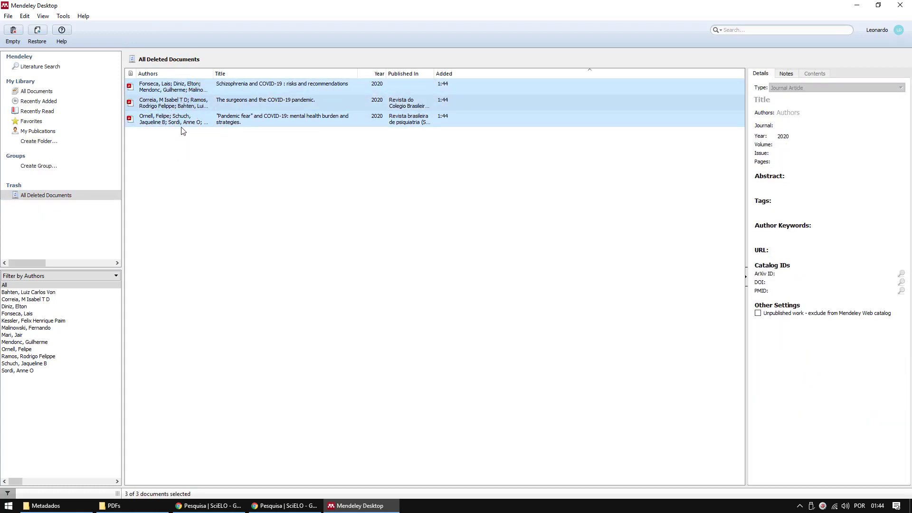
key(Delete)
click(450, 263)
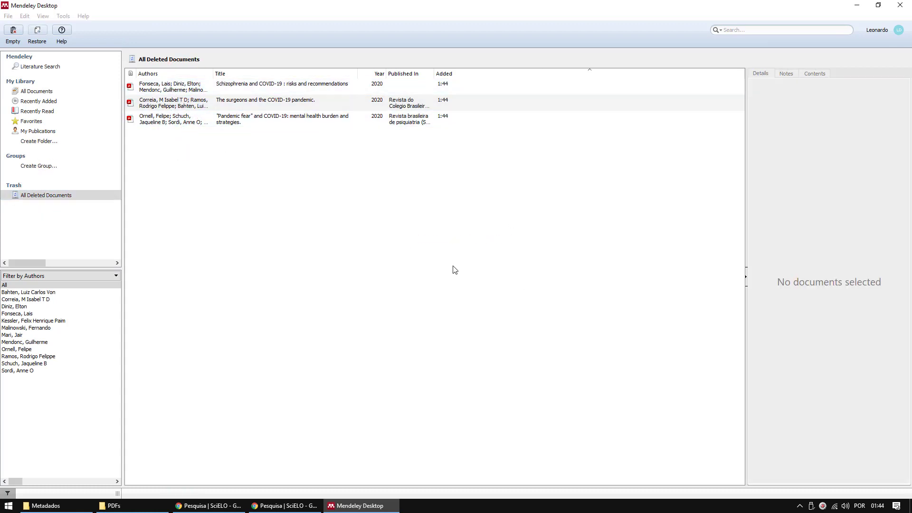
Step: Use Add Files in All Documents to import the three SciELO PDFs from the desktop's PDFs folder
click(37, 91)
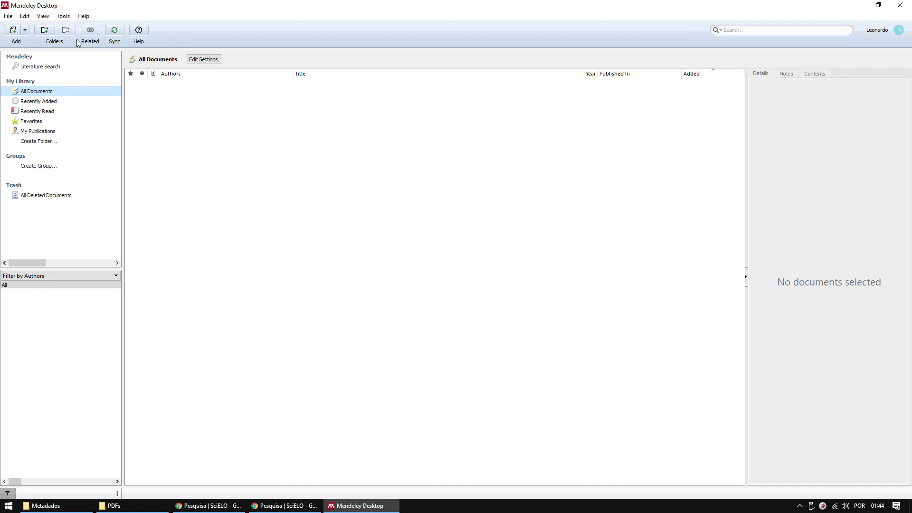
click(25, 30)
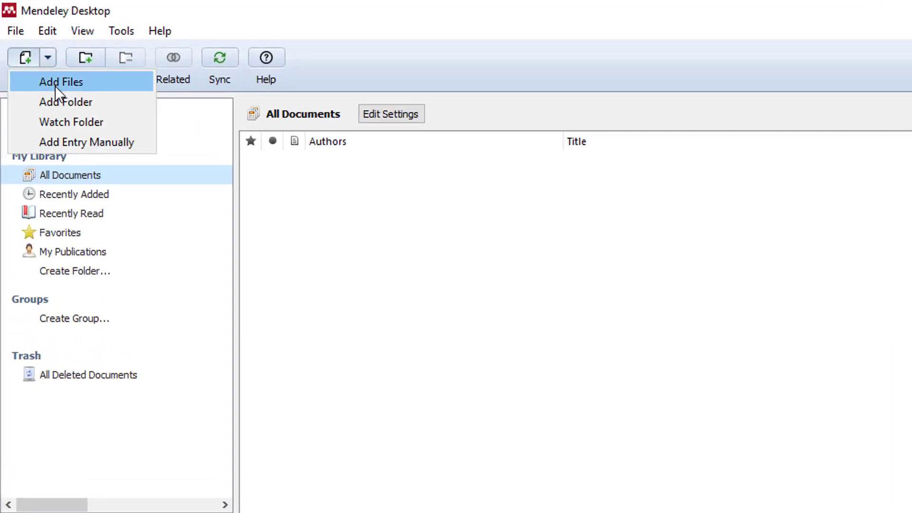
click(55, 87)
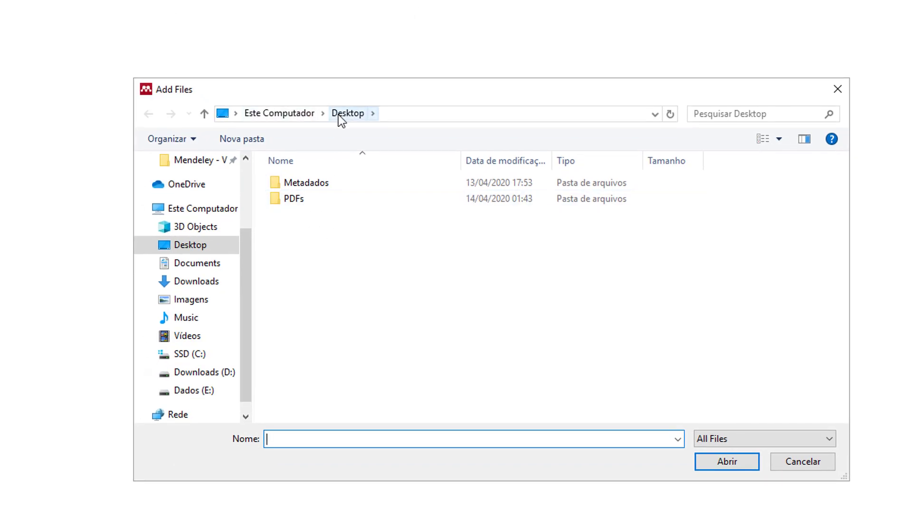
double_click(298, 200)
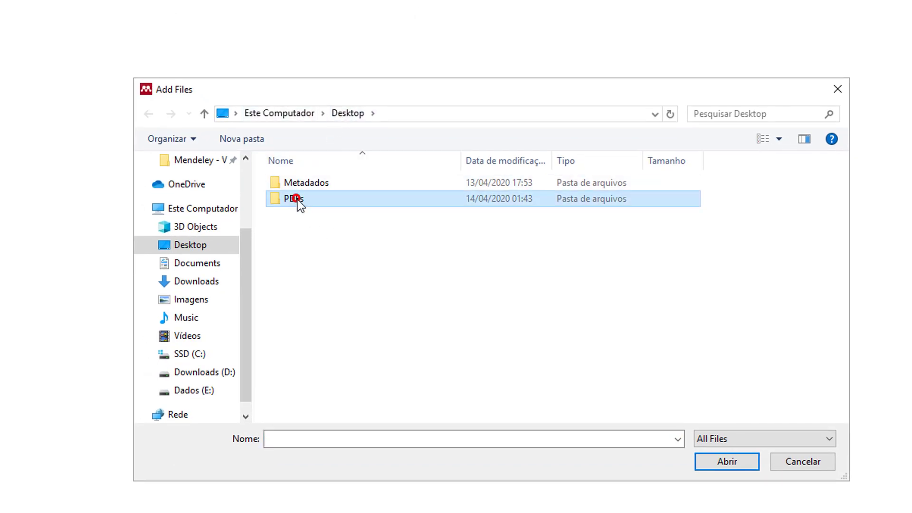
click(324, 215)
shift+click(330, 184)
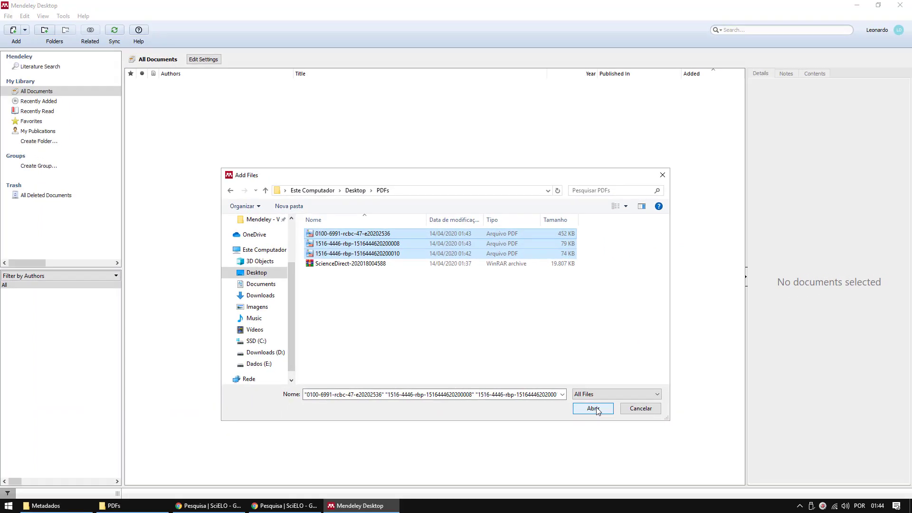
click(593, 409)
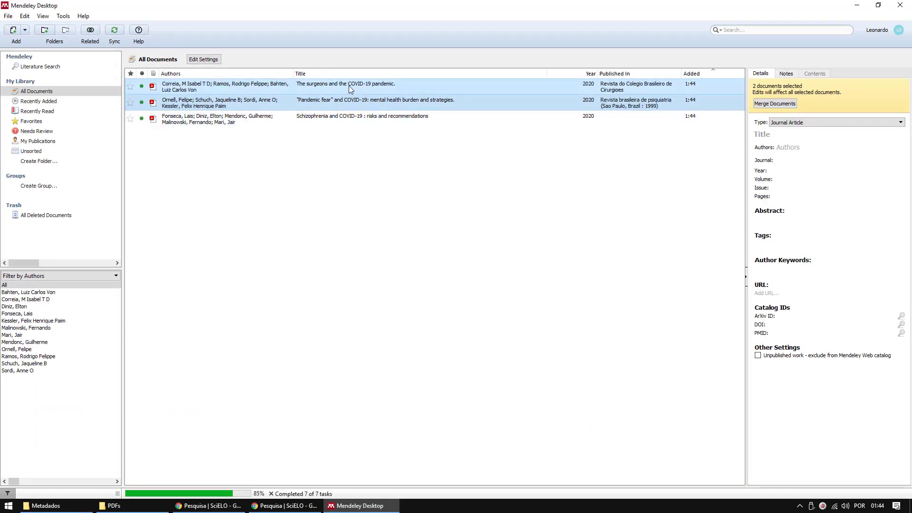
Step: Examine the details of "The surgeons and the COVID-19 pandemic", including its authors, abstract, DOI and attached file
click(319, 86)
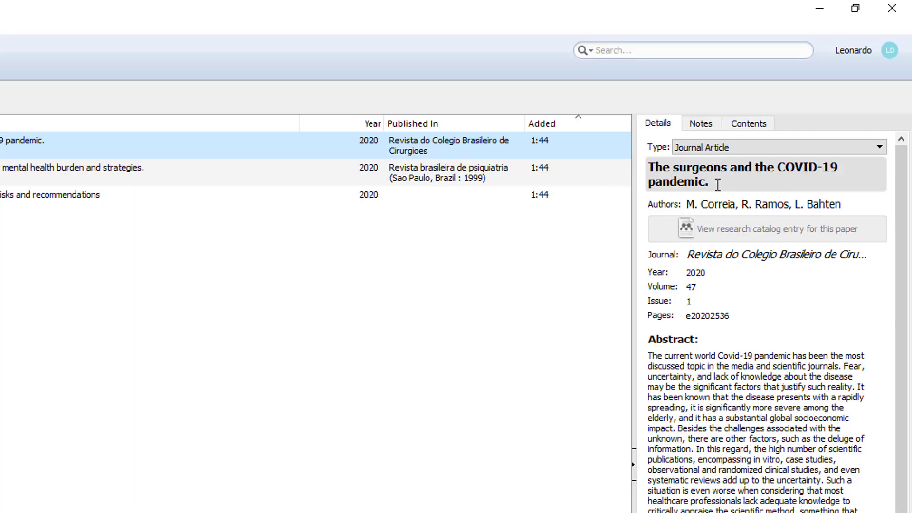
click(710, 204)
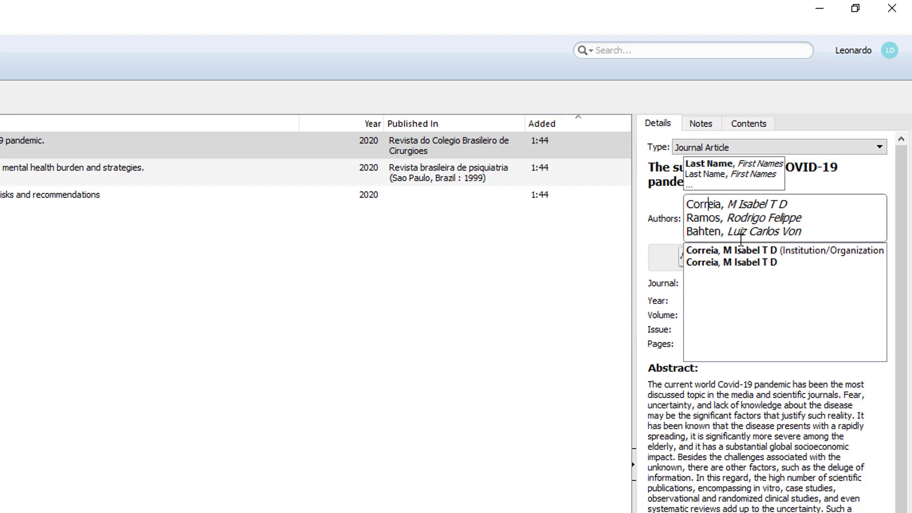
click(681, 436)
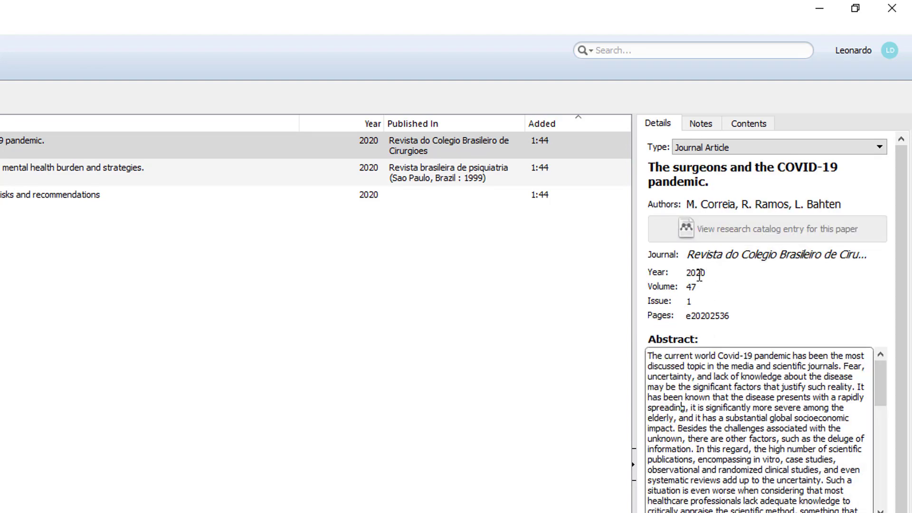
drag(882, 392, 889, 448)
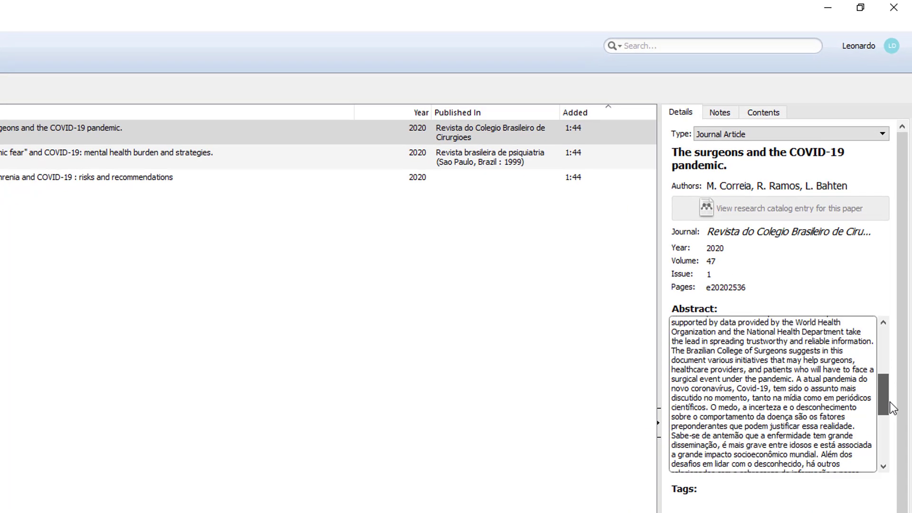
scroll(911, 439, down, 1)
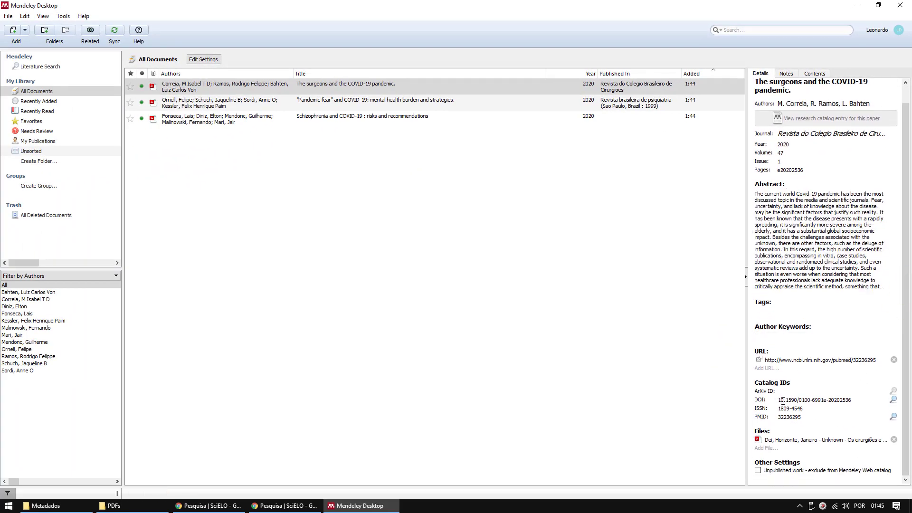
drag(782, 401, 889, 400)
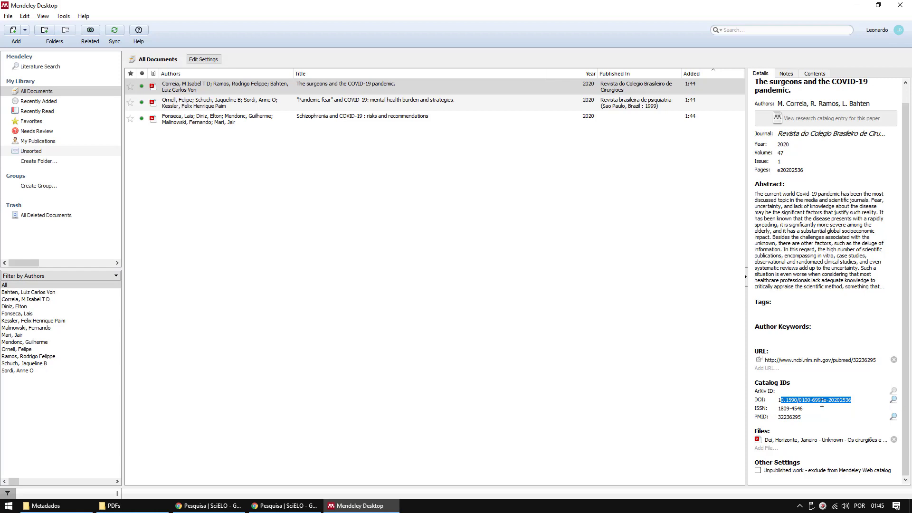
double_click(820, 401)
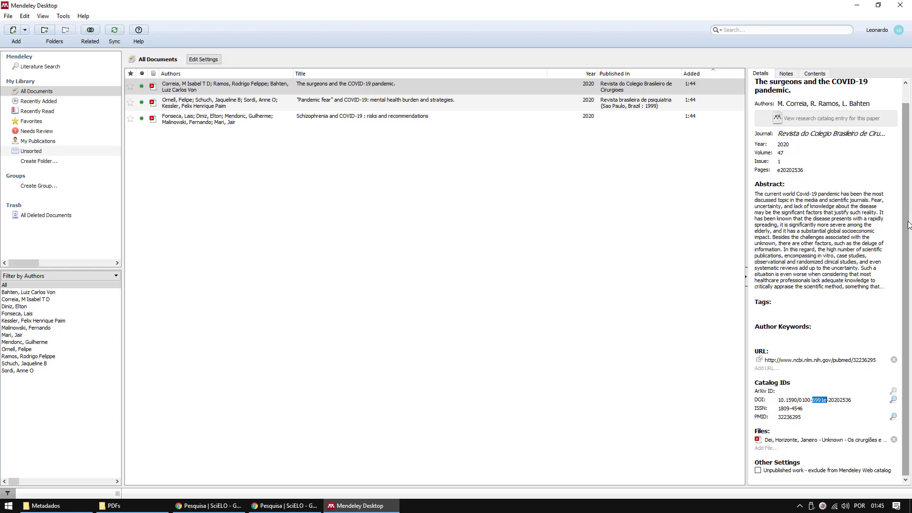
scroll(908, 176, up, 1)
scroll(910, 190, down, 1)
scroll(910, 204, up, 1)
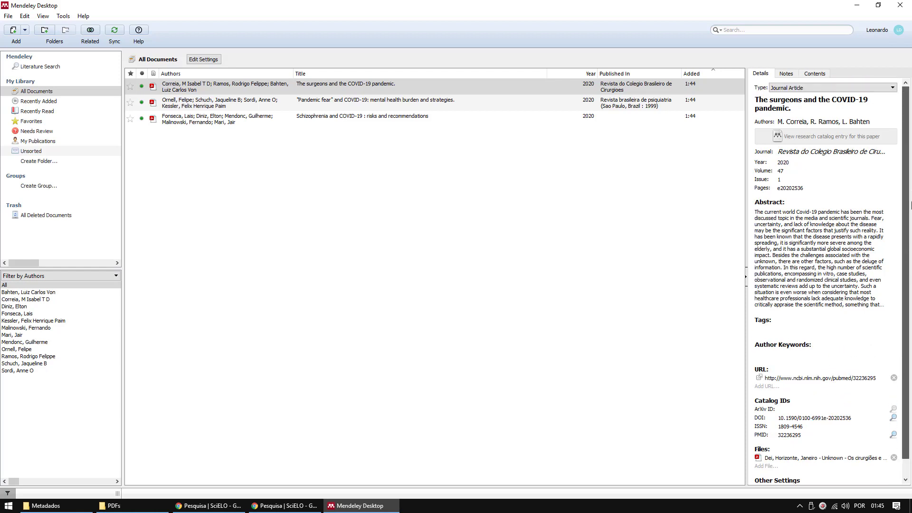
scroll(910, 212, down, 1)
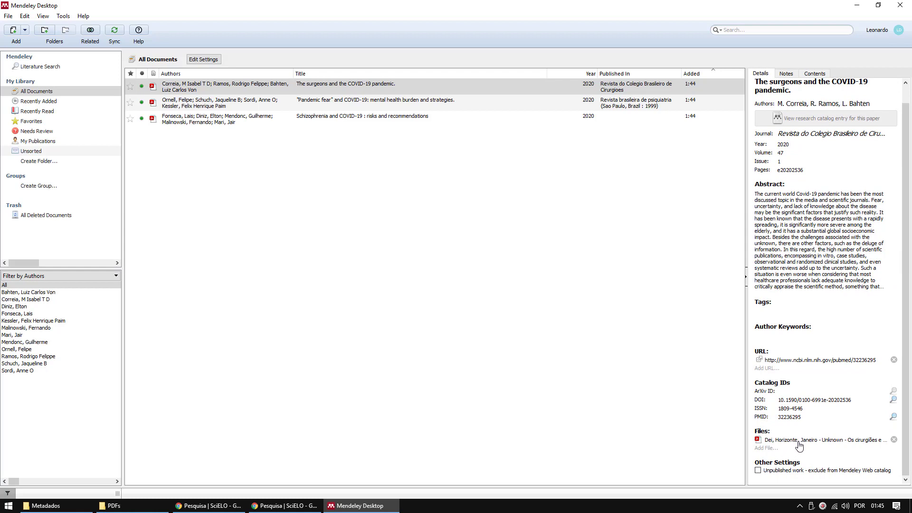
Step: Check the other two entries' details and update "Pandemic fear" and COVID-19 through a DOI lookup
click(306, 104)
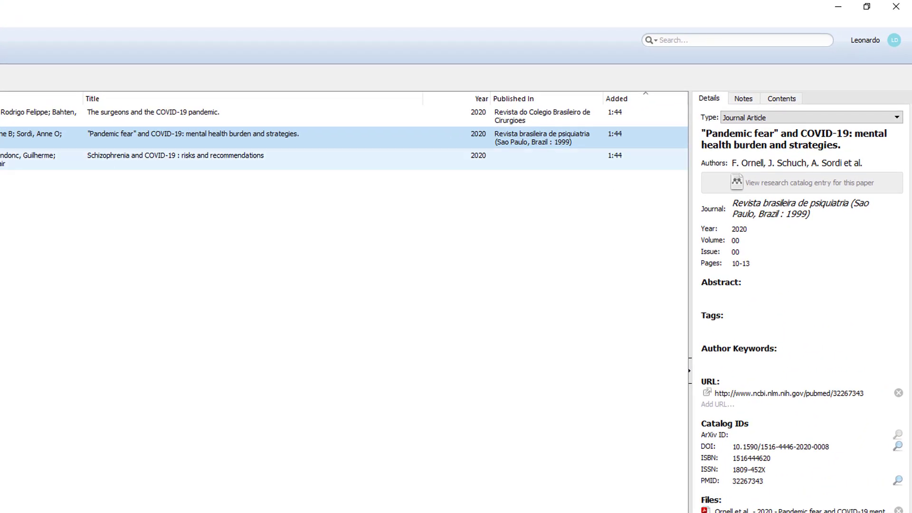
click(342, 160)
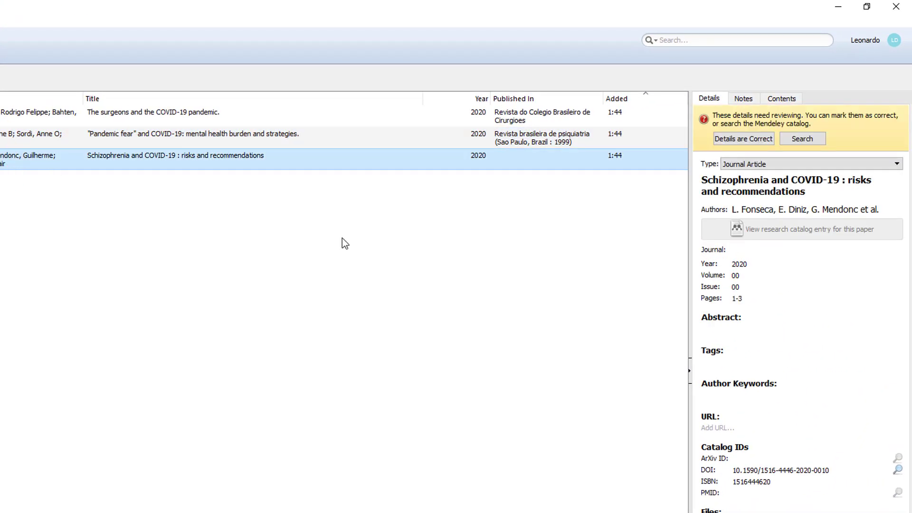
click(105, 140)
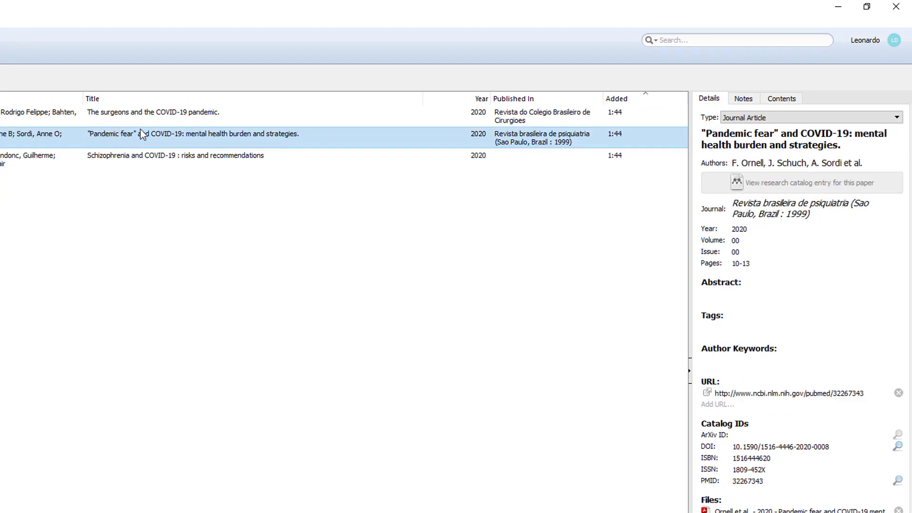
click(899, 447)
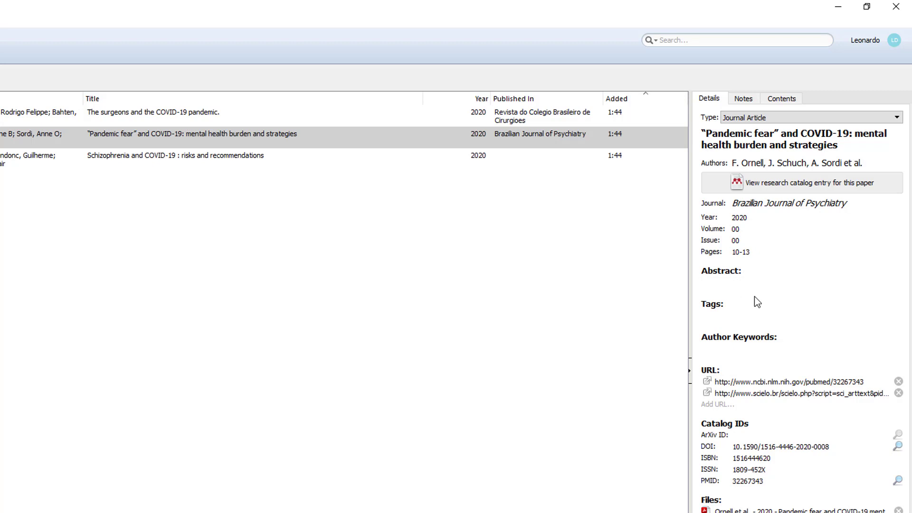
Step: Update the "Schizophrenia and COVID-19: risks and recommendations" entry through a DOI lookup and check its full author list
click(61, 163)
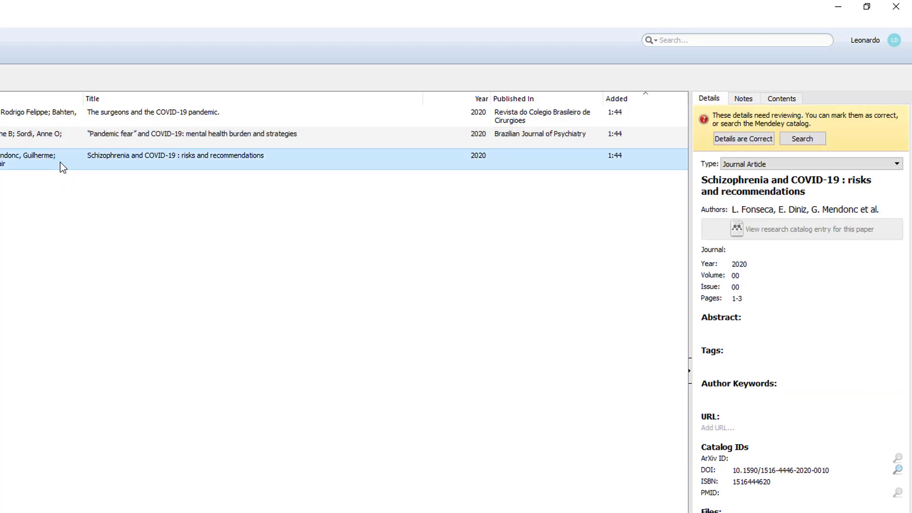
click(898, 470)
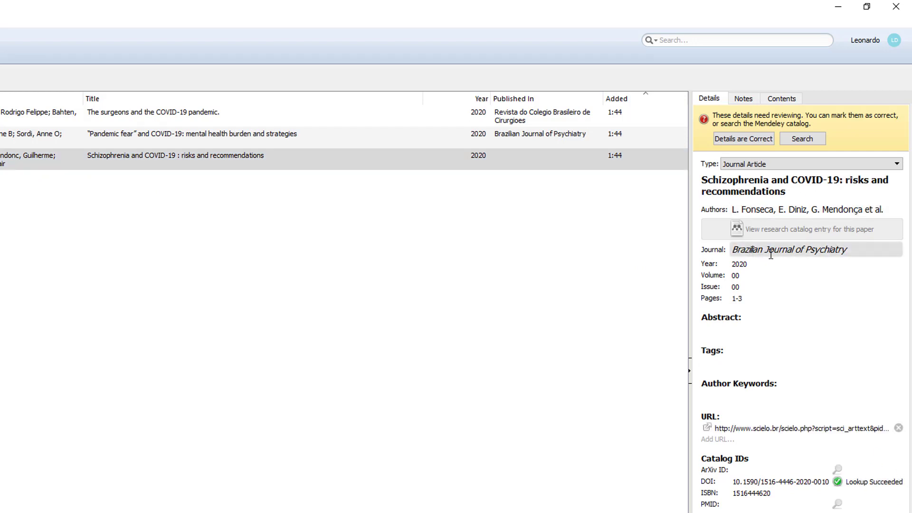
click(780, 208)
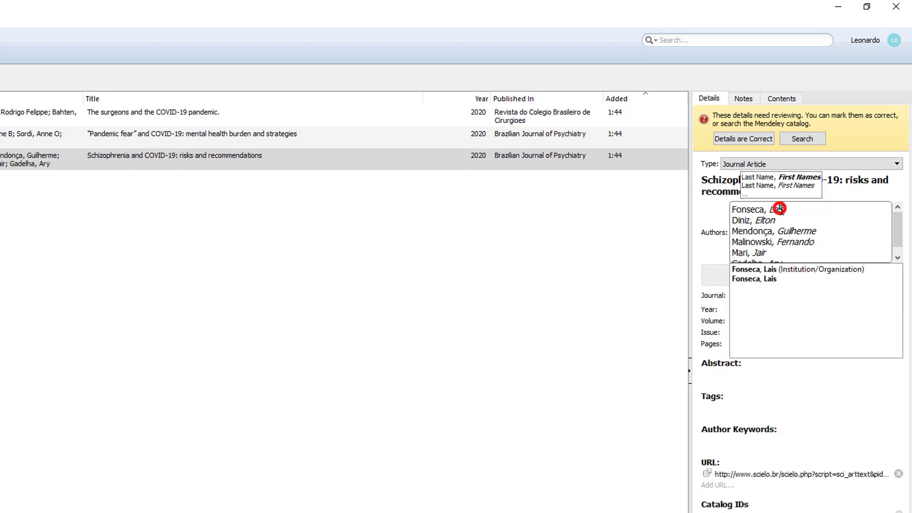
click(774, 401)
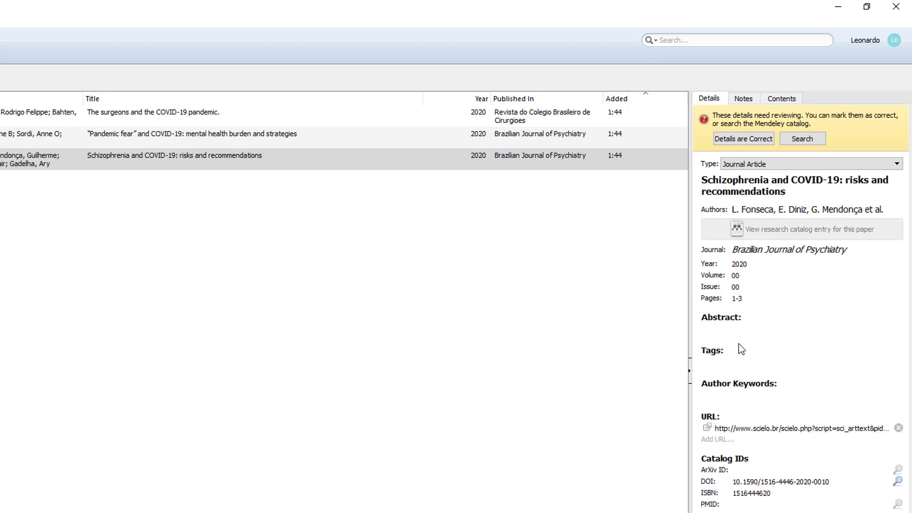
Step: Review the details of the three library entries one after another, comparing their metadata
click(333, 138)
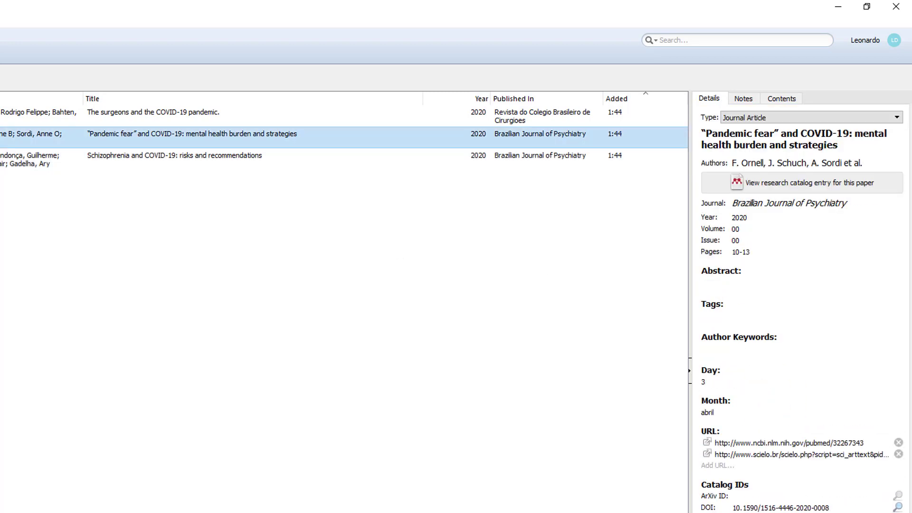
click(1, 160)
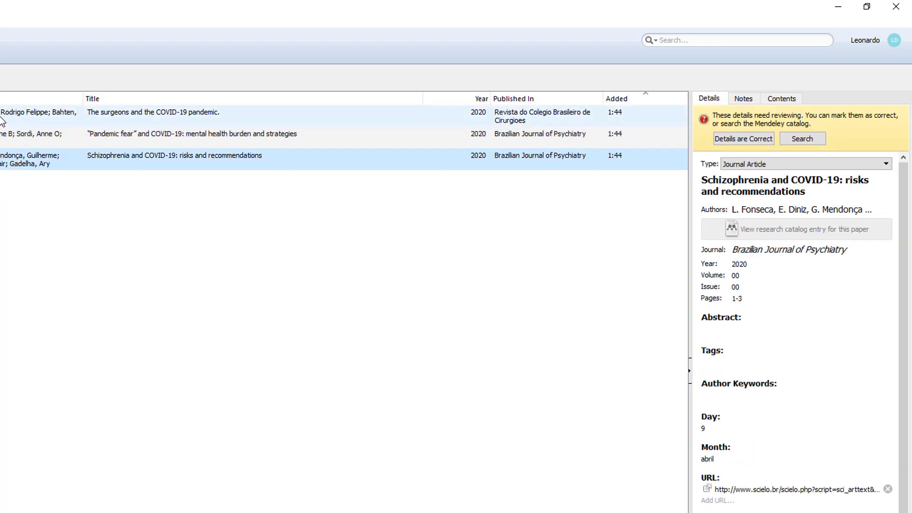
click(4, 111)
click(6, 138)
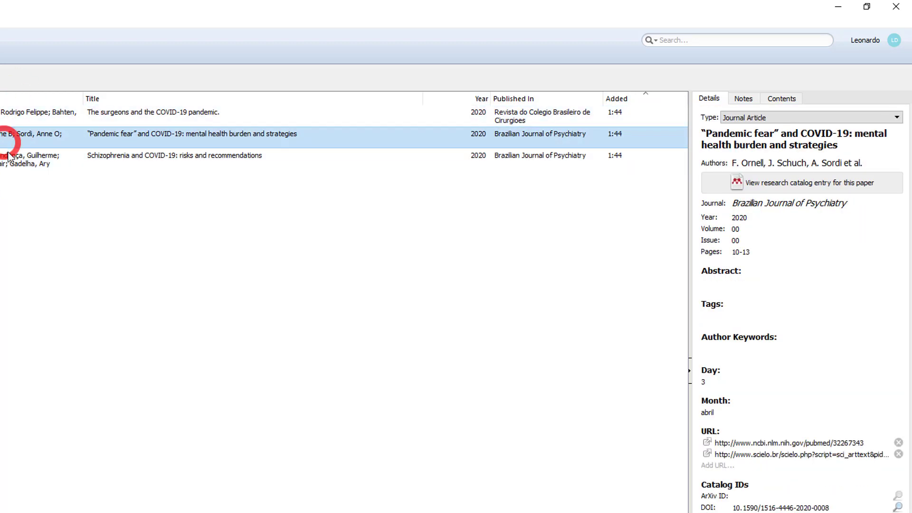
click(10, 159)
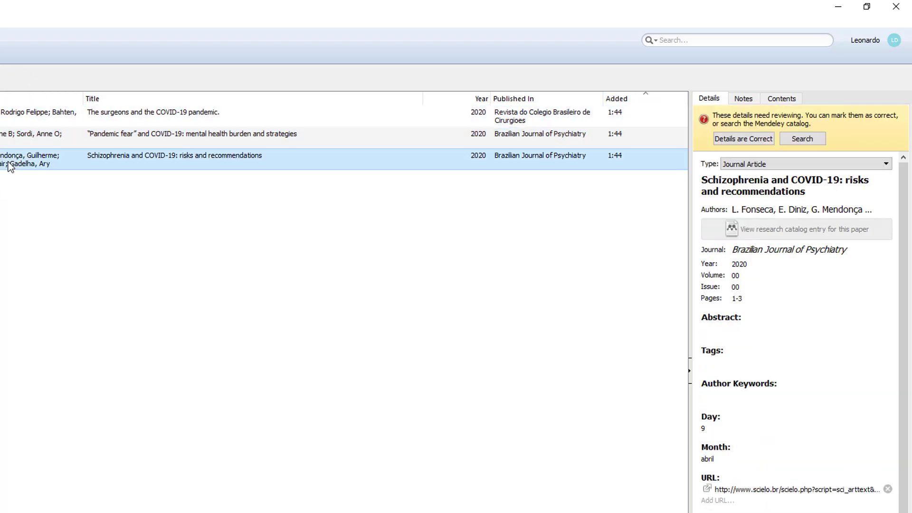
click(24, 135)
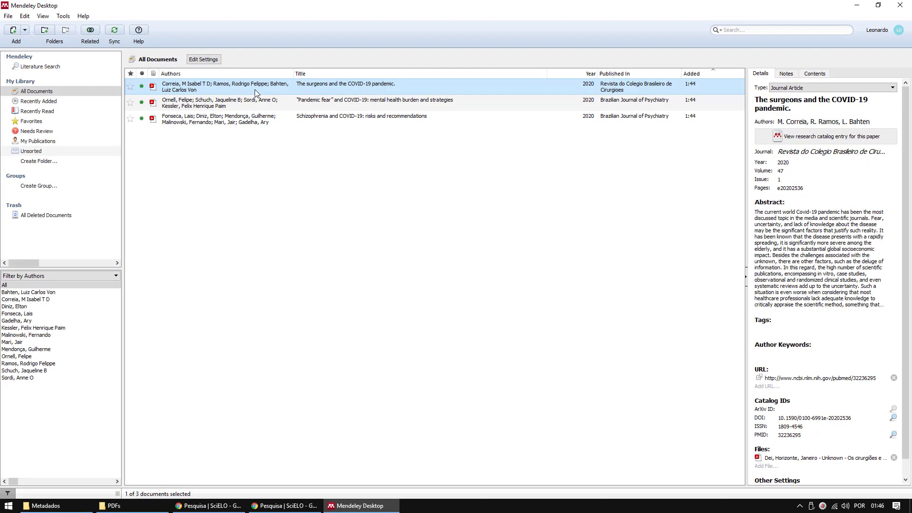
Step: Open the "Pandemic fear" and COVID-19 article's PDF and examine its citation notice and the volume, issue and page numbers in its header
click(143, 104)
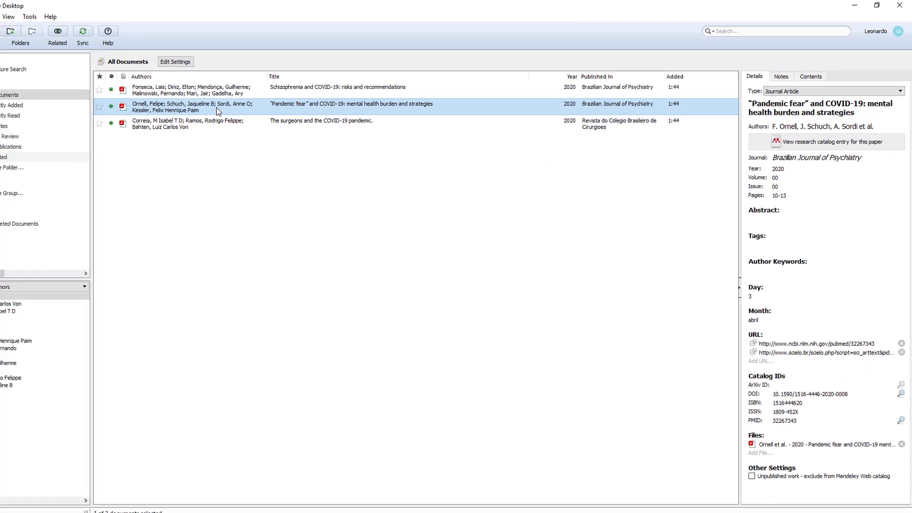
double_click(221, 104)
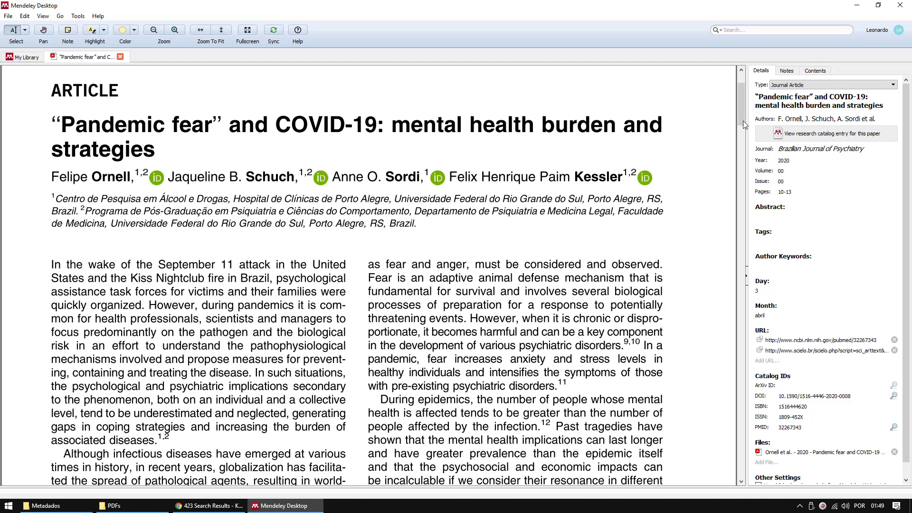
drag(740, 101, 743, 172)
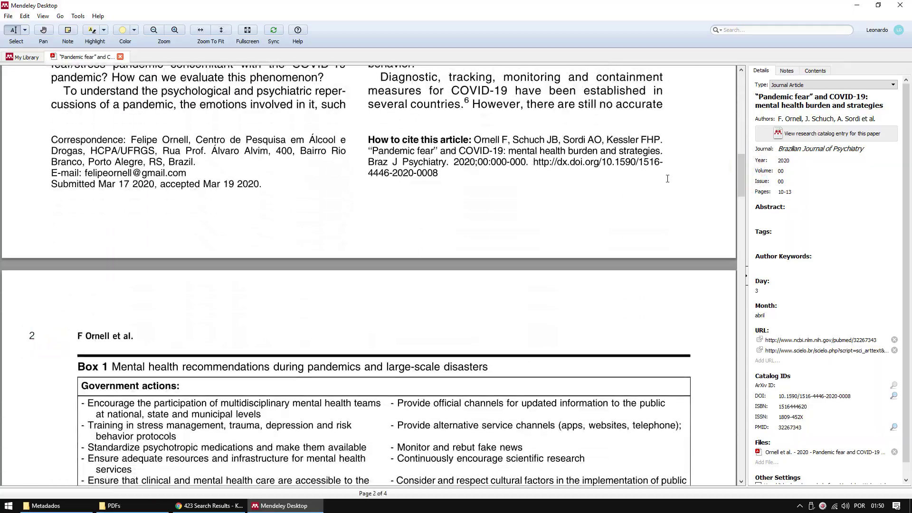
drag(744, 173, 755, 94)
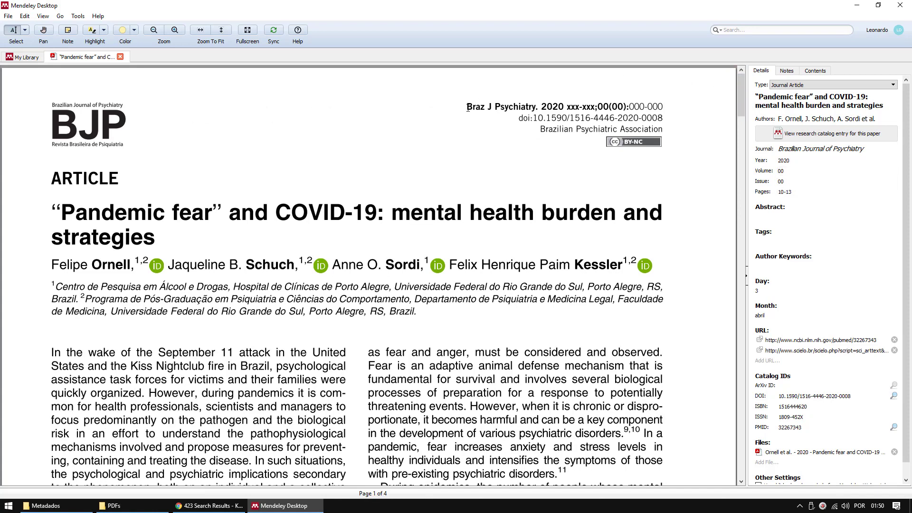
click(532, 99)
drag(570, 106, 664, 118)
click(668, 106)
drag(567, 106, 664, 104)
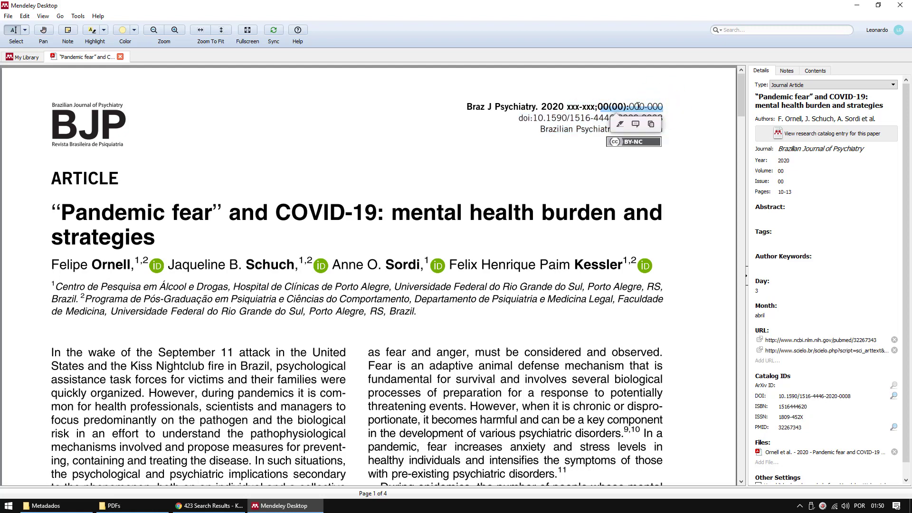
click(664, 104)
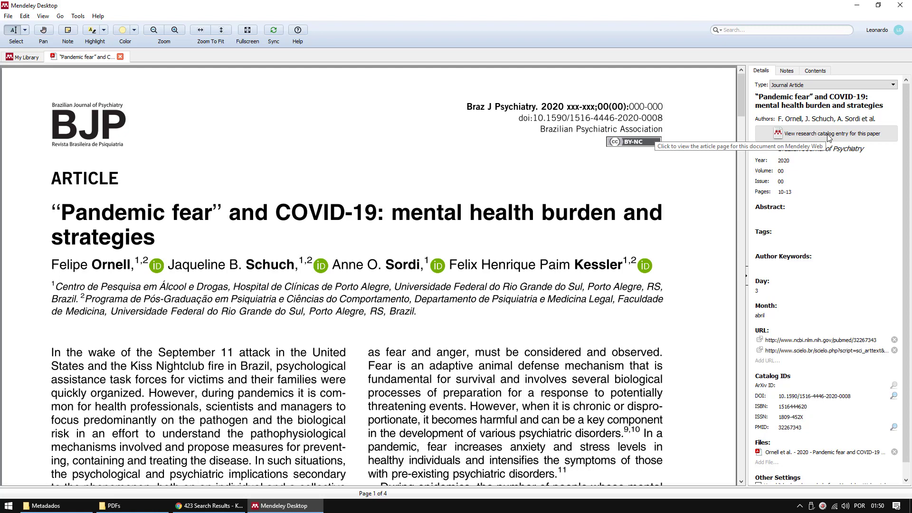
Step: View the article's Mendeley catalogue entry, open its full text on SciELO and check the publication status beside the journal name
click(829, 136)
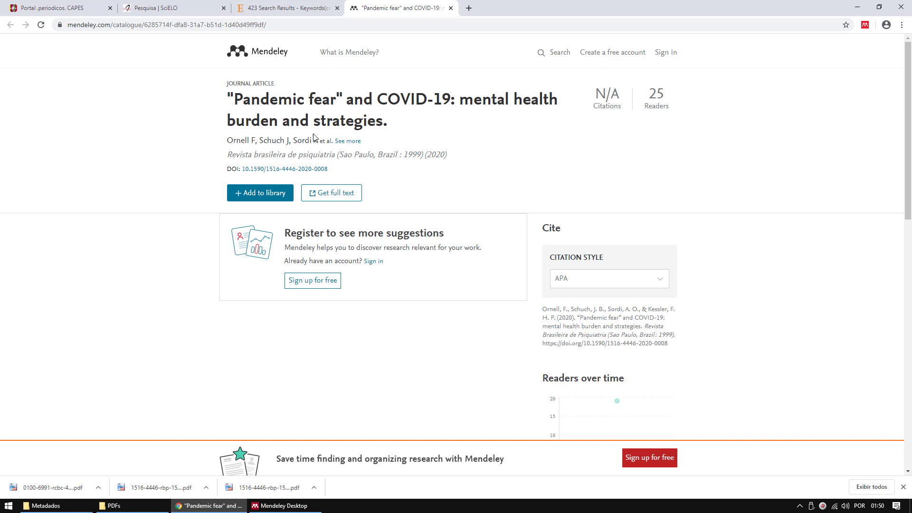
click(340, 199)
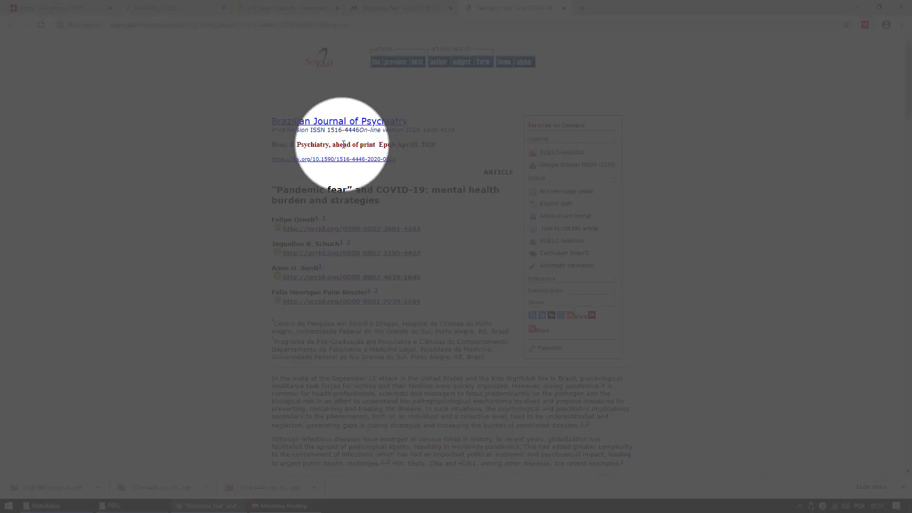
drag(334, 145, 375, 143)
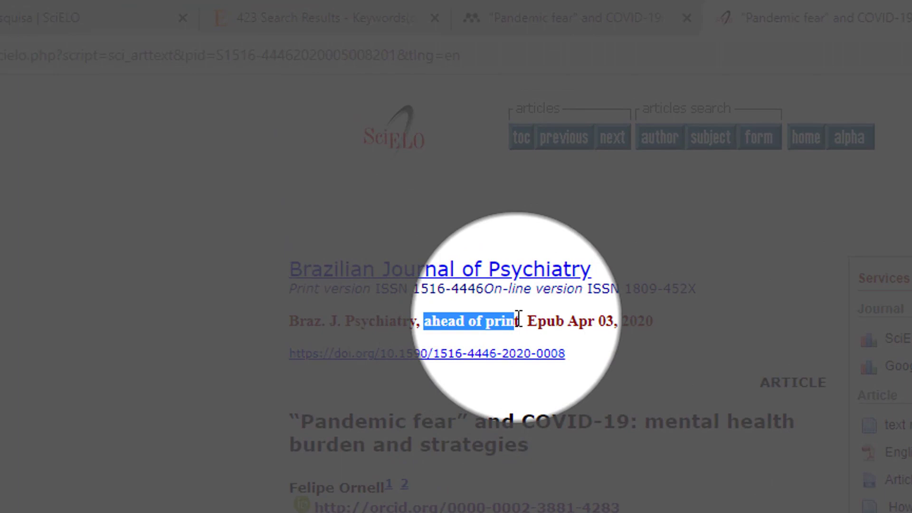
drag(518, 319, 522, 321)
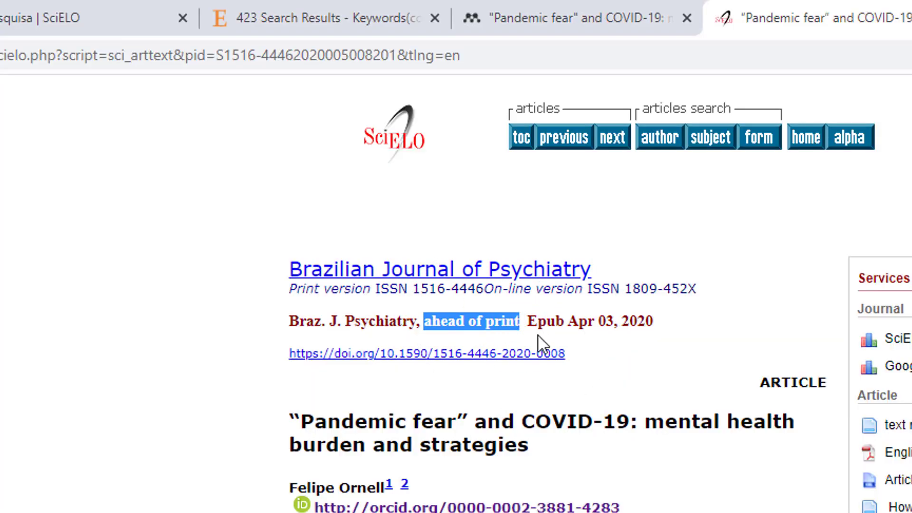
scroll(540, 346, down, 5)
scroll(690, 443, up, 5)
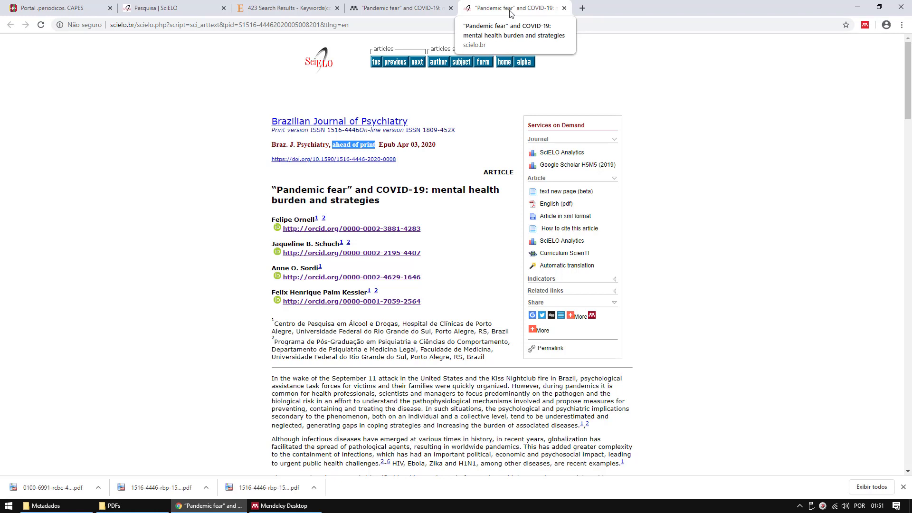
Step: Close the SciELO and catalogue pages and the open article PDF, and return to the PDFs folder
click(564, 8)
click(450, 8)
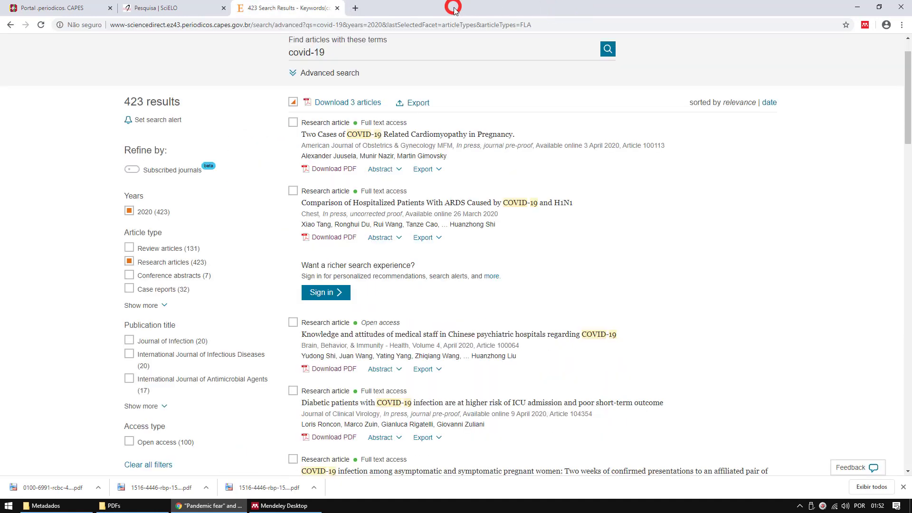
click(857, 7)
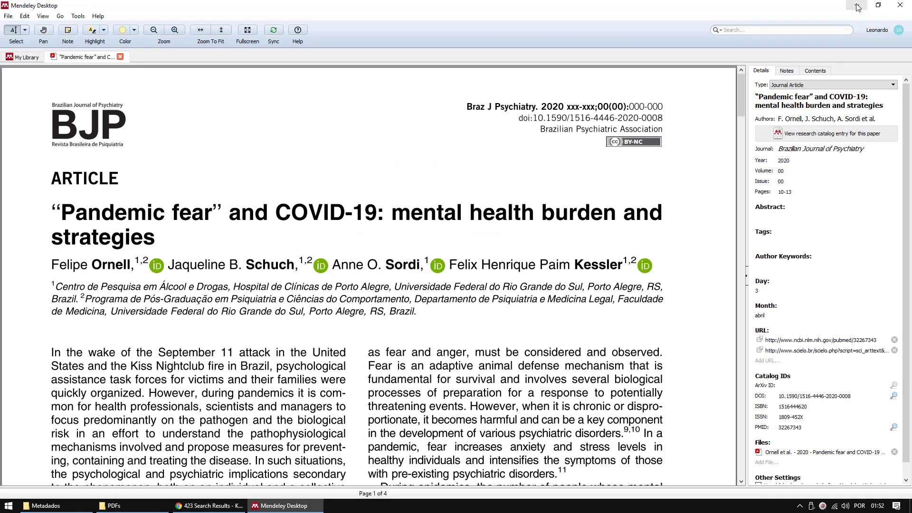
click(121, 56)
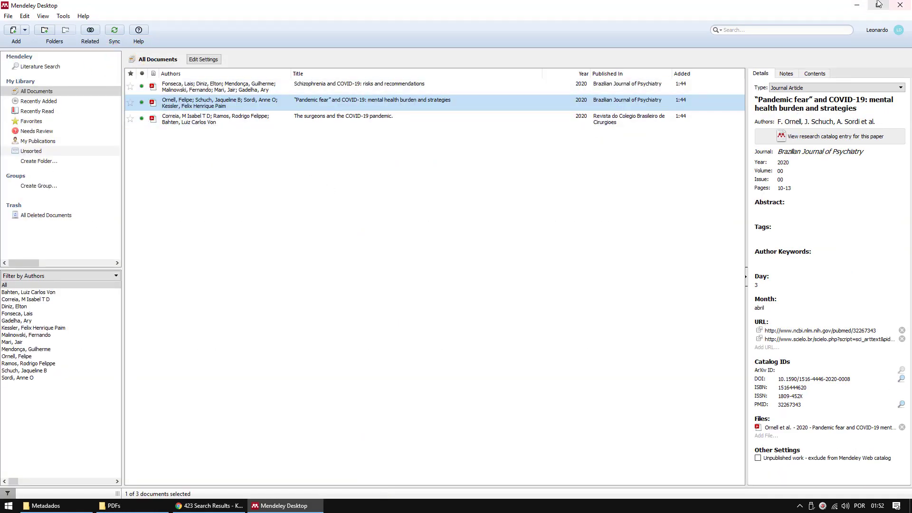
click(856, 4)
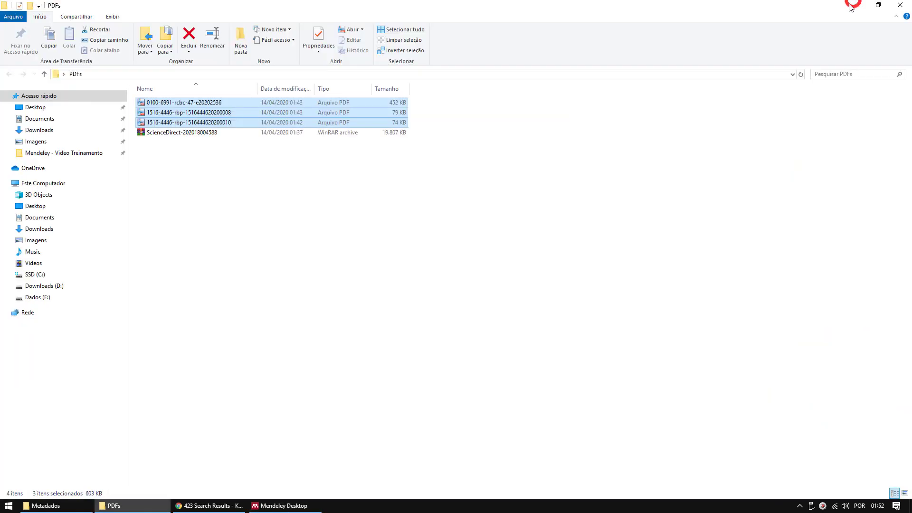
click(241, 168)
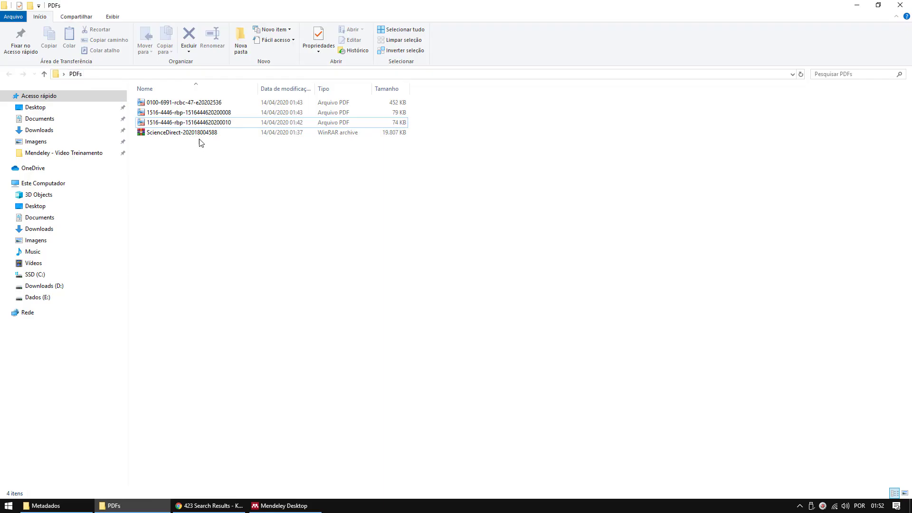
click(181, 132)
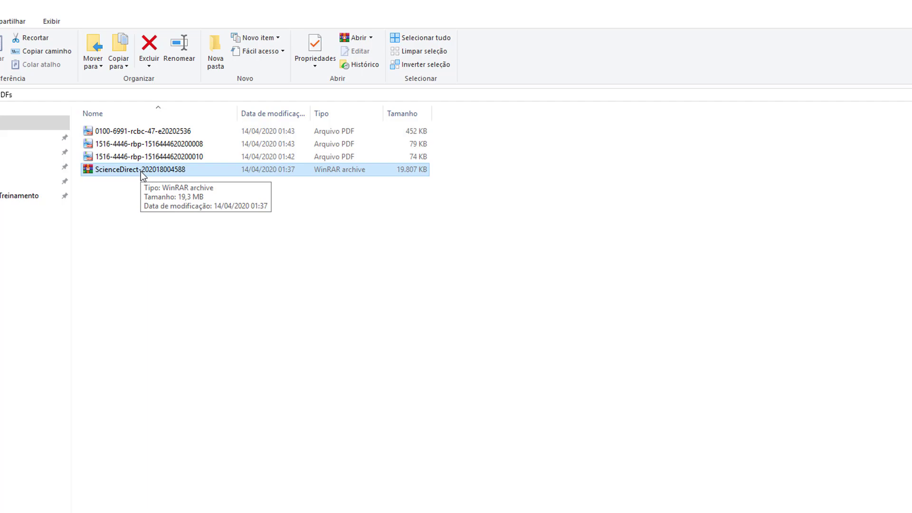
double_click(140, 171)
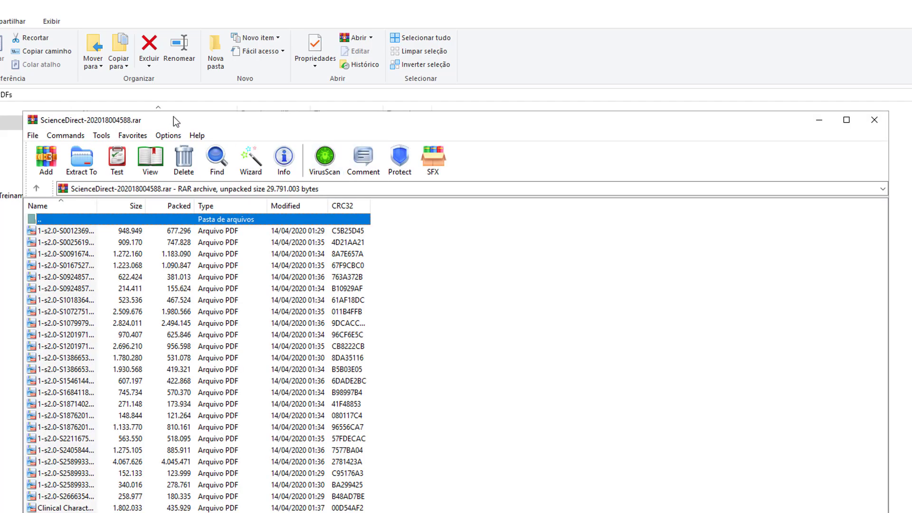
drag(173, 119, 347, 144)
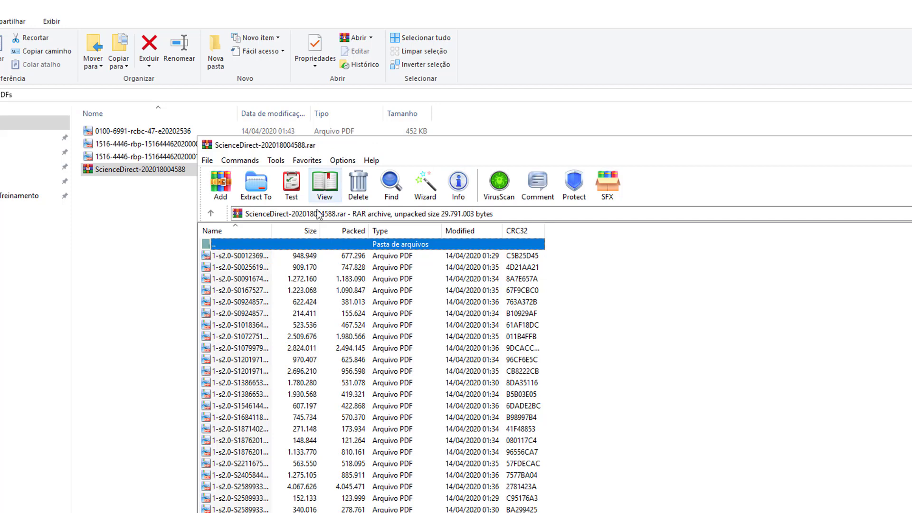
click(244, 257)
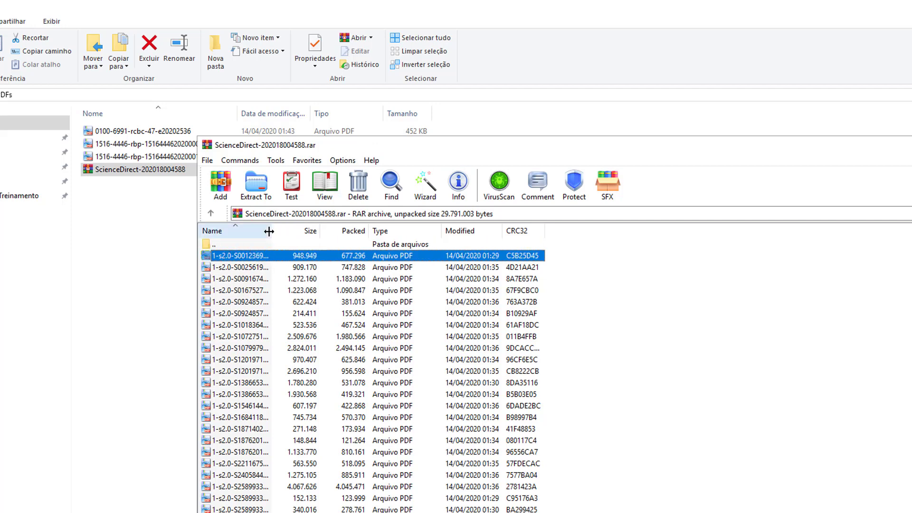
drag(271, 231, 339, 231)
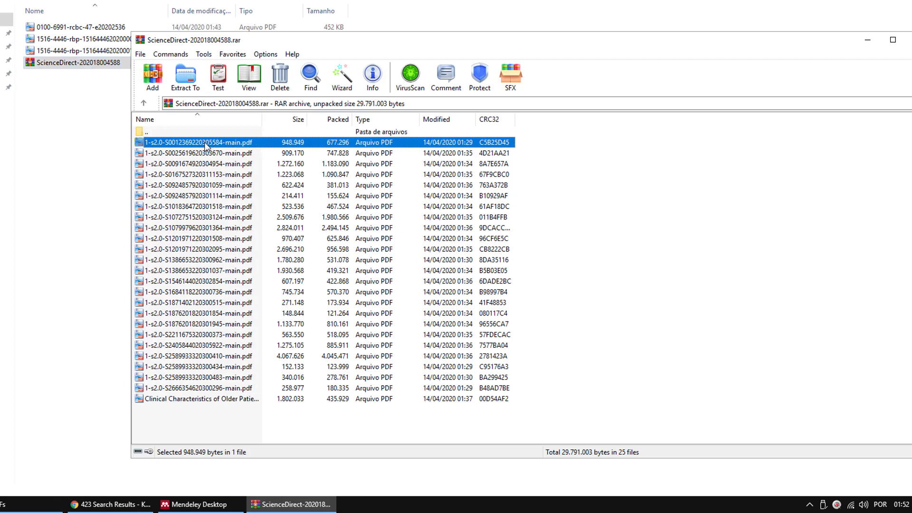
shift+click(181, 398)
drag(181, 397, 77, 211)
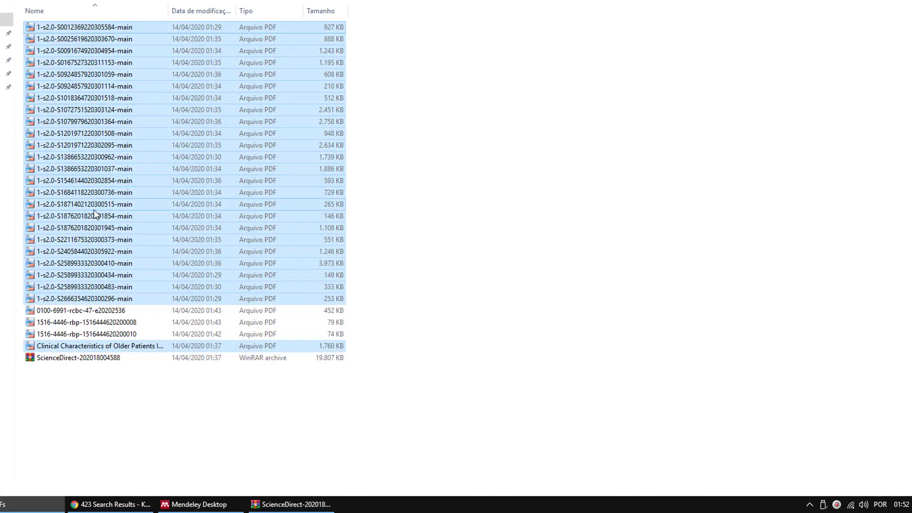
click(87, 357)
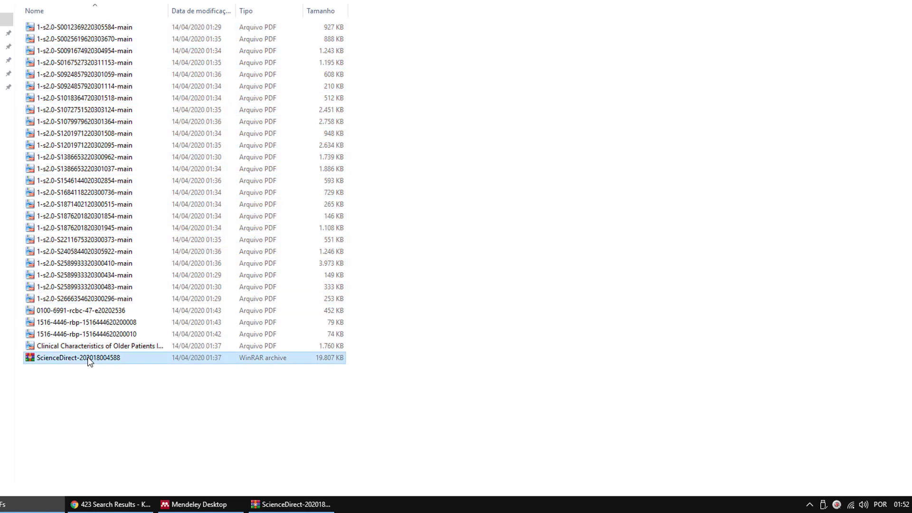
key(Delete)
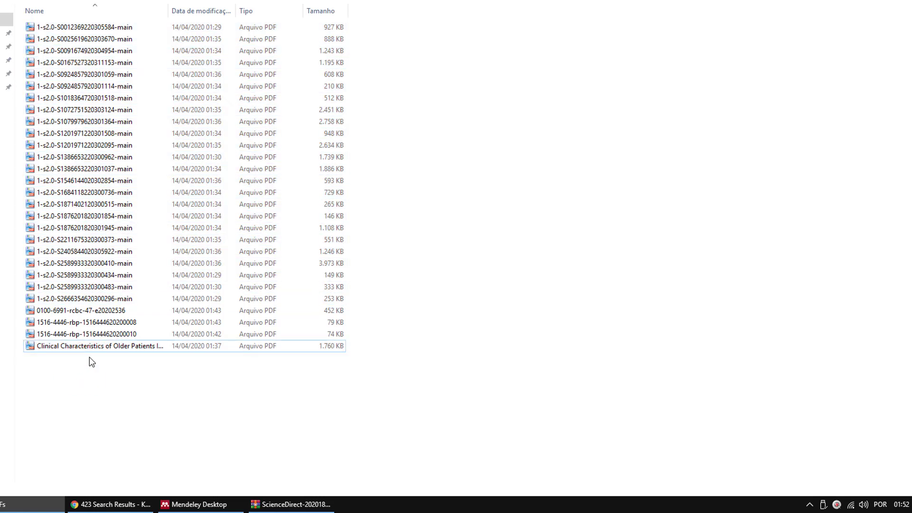
Step: Select all the extracted ScienceDirect PDFs, including "Clinical Characteristics of Older Patients", and close the archive window, leaving the three SciELO files unselected
click(113, 299)
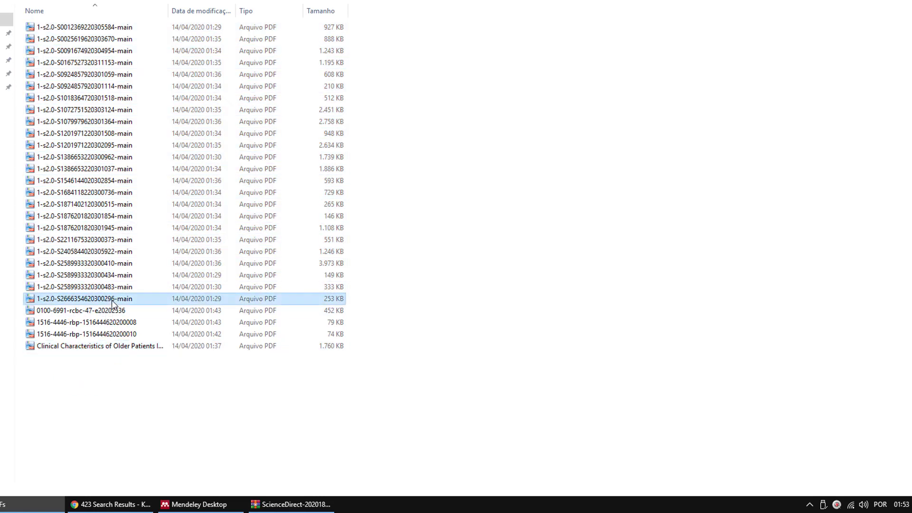
shift+click(108, 30)
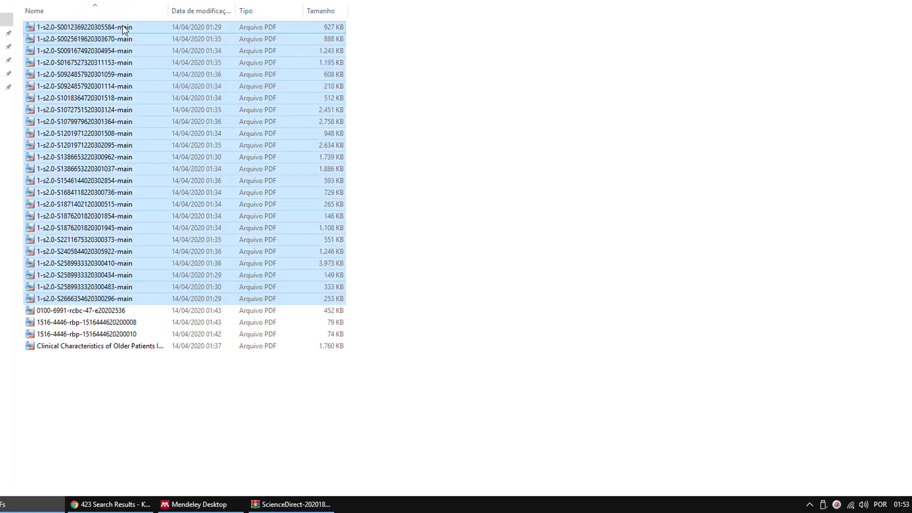
ctrl+click(117, 348)
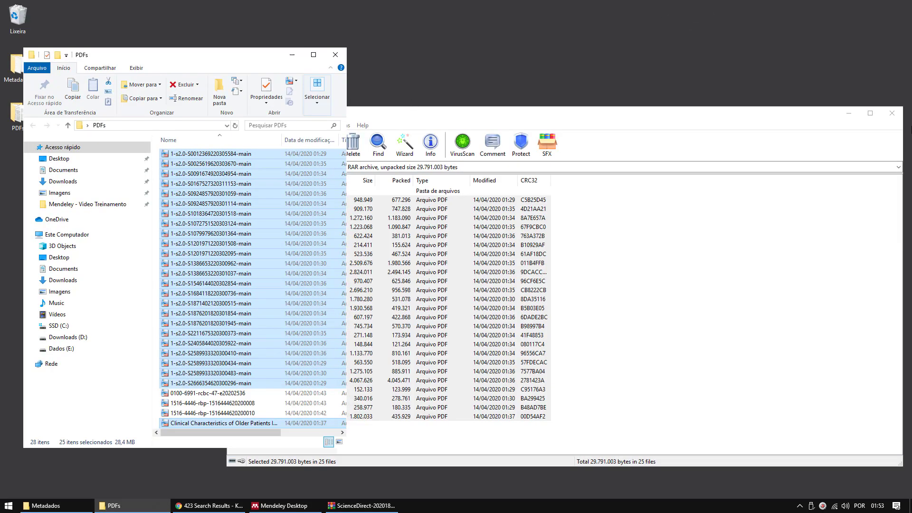
click(891, 112)
drag(222, 49, 200, 6)
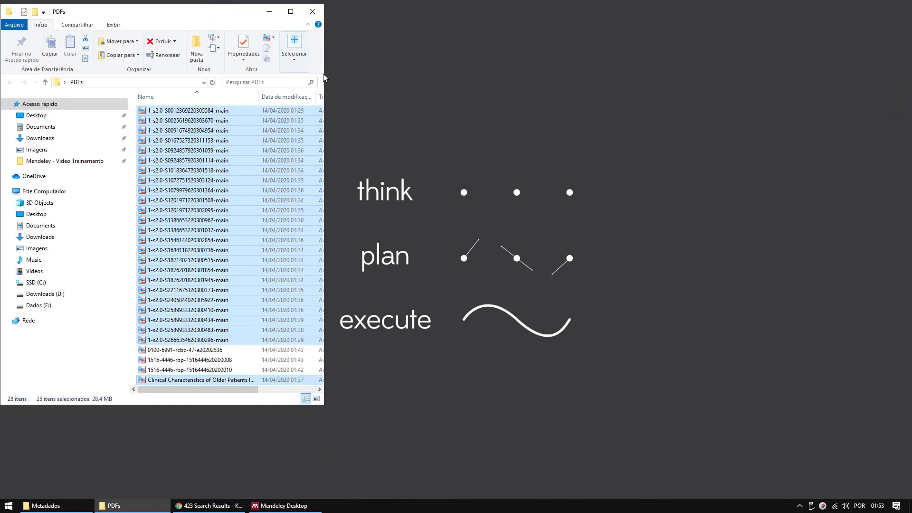
Step: Switch to Mendeley Desktop, restore its window to a smaller size and place it beside the PDFs folder window
click(285, 505)
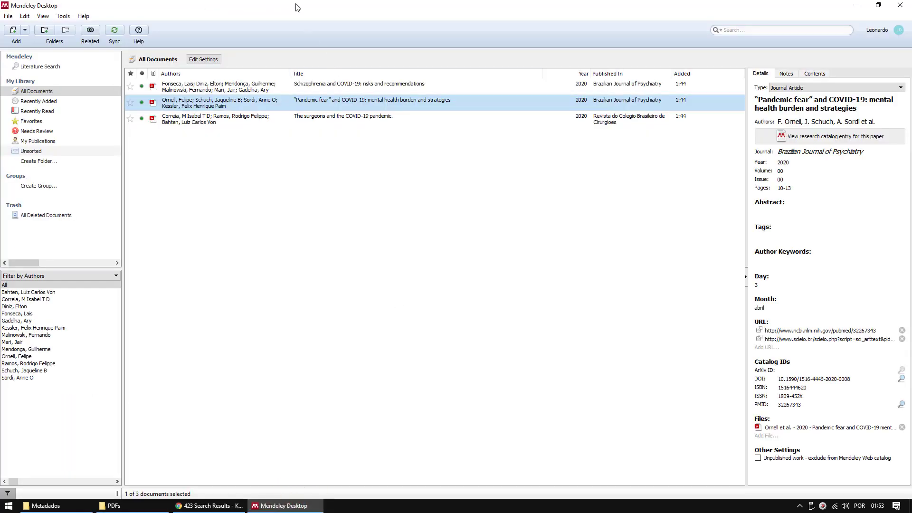
drag(298, 8, 295, 41)
double_click(295, 40)
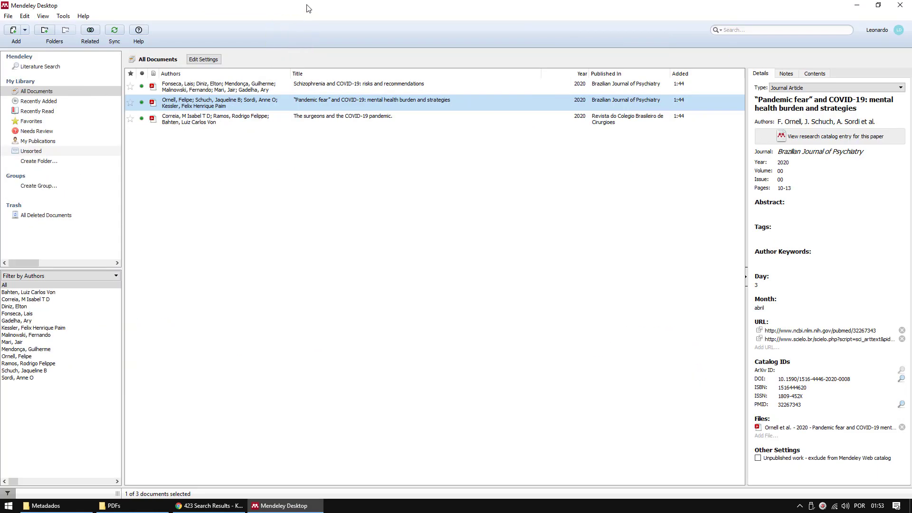
double_click(306, 9)
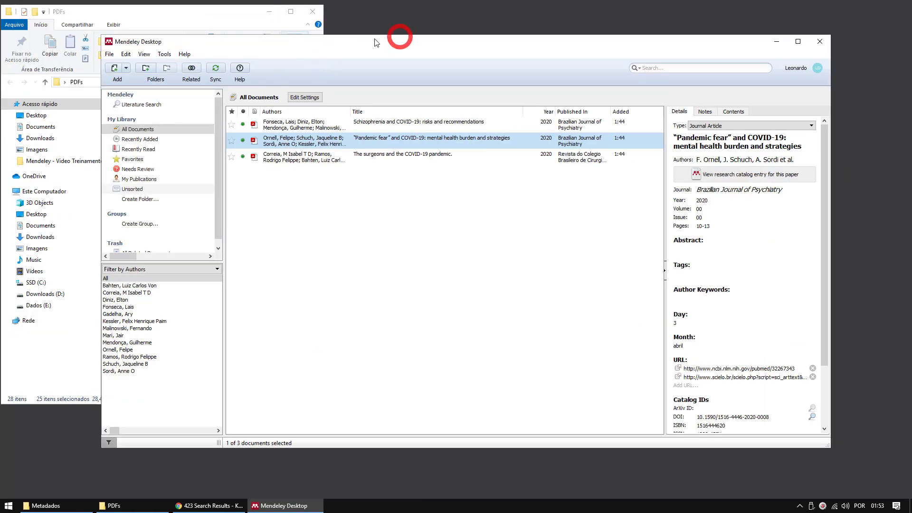
drag(102, 80, 321, 89)
drag(433, 39, 451, 35)
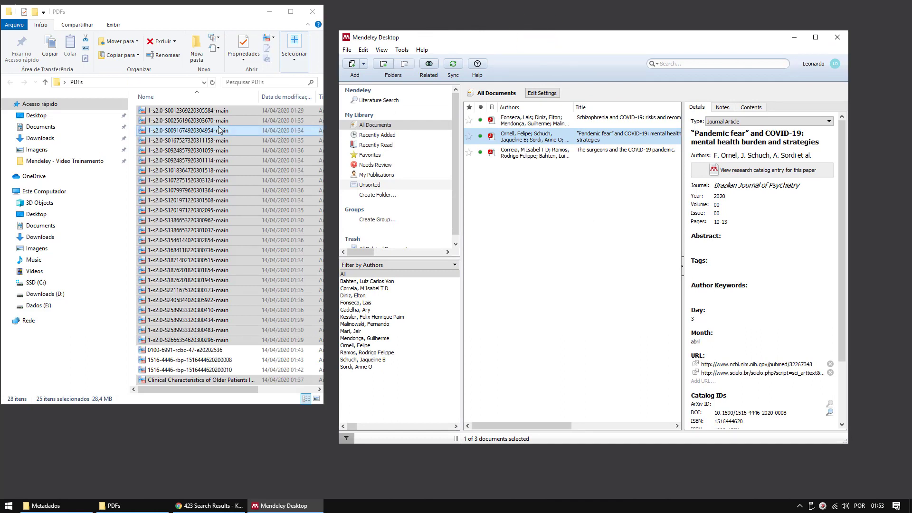
Step: Import the selected ScienceDirect PDFs into the Mendeley library, maximize the window and look through the added entries
drag(190, 276, 452, 264)
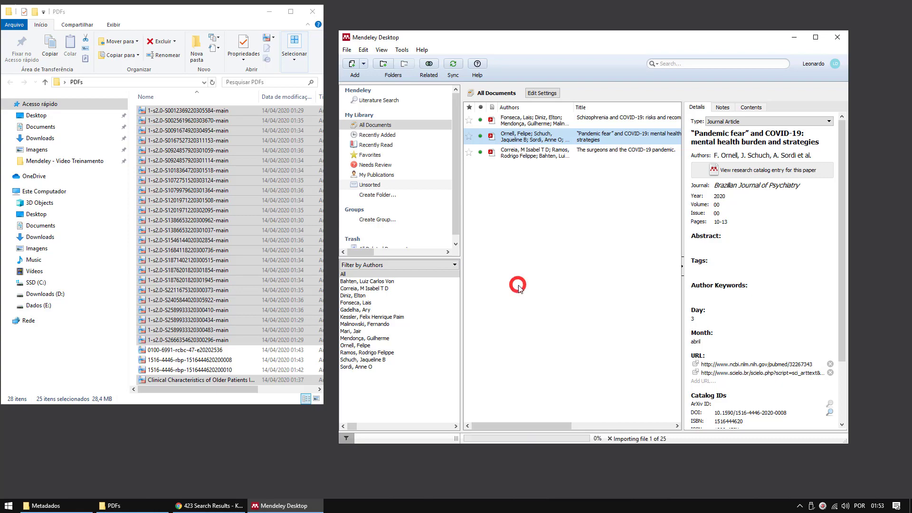
click(815, 37)
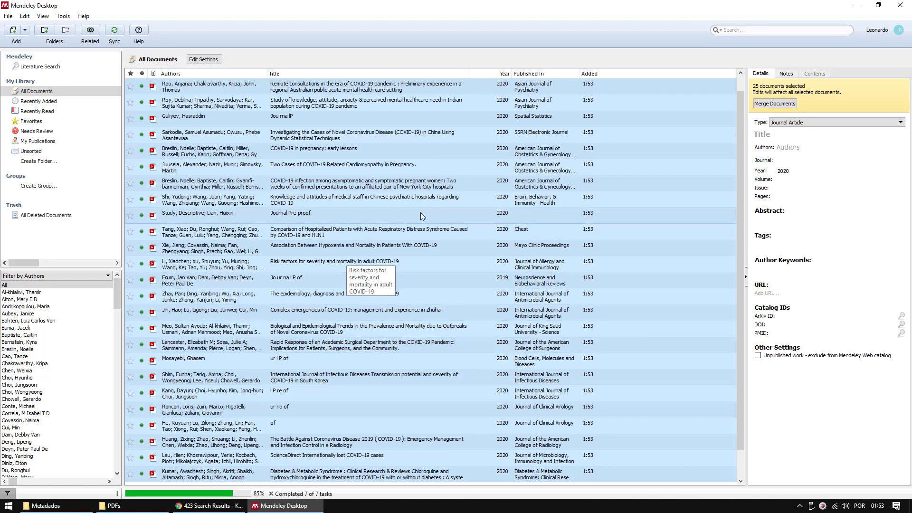
scroll(418, 213, down, 2)
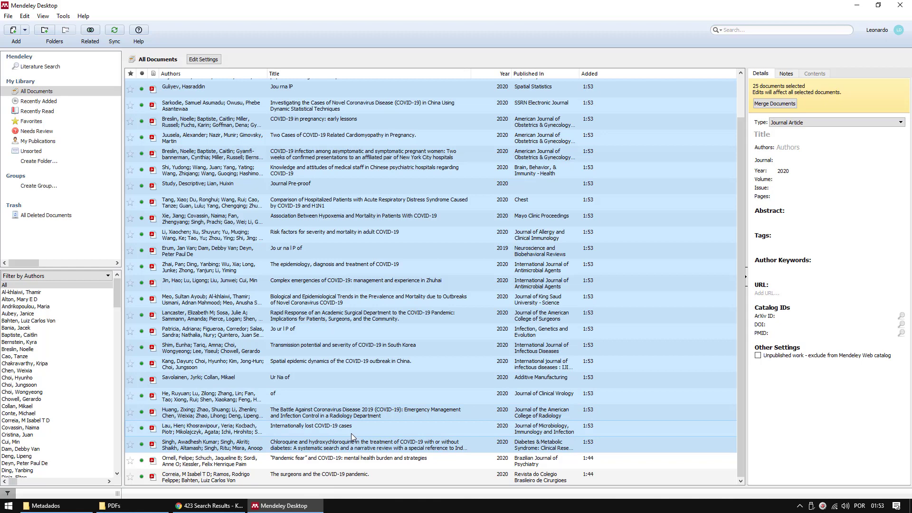
Step: Sort the library by date added, oldest first, and select the three documents added at 1:44
scroll(352, 433, up, 1)
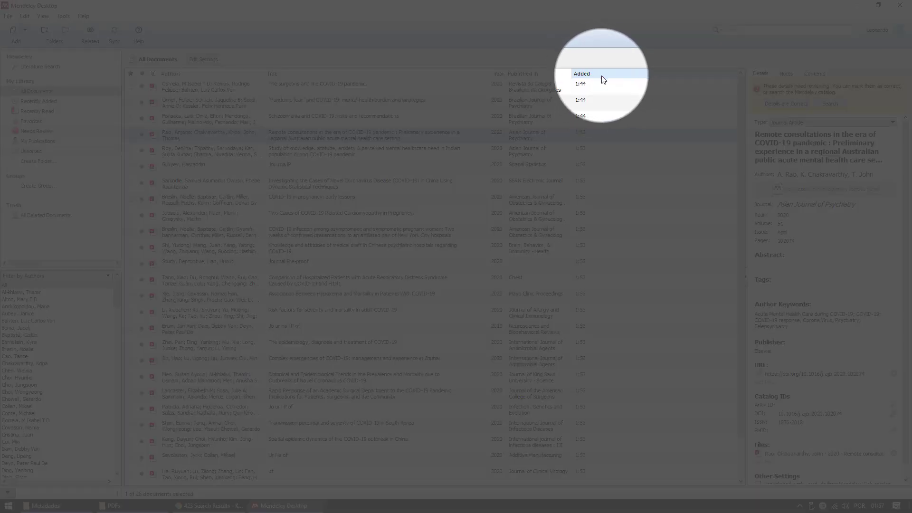
click(615, 74)
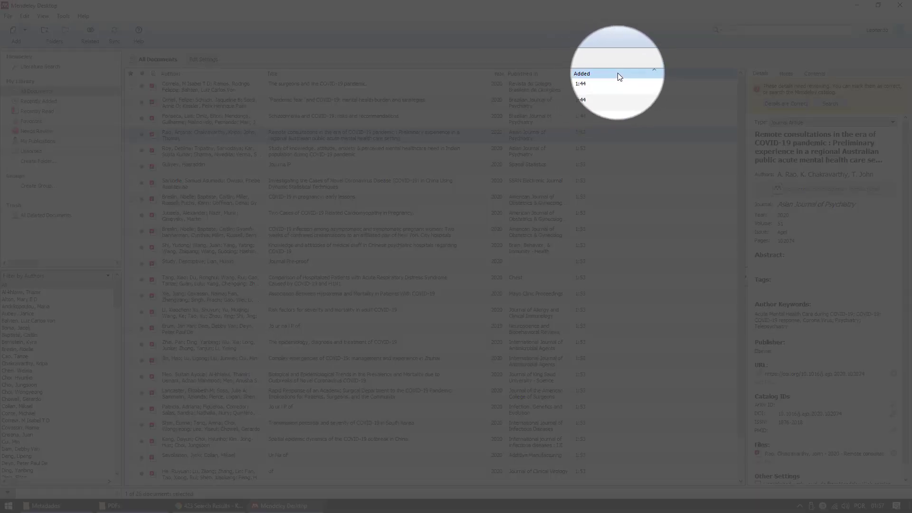
click(472, 110)
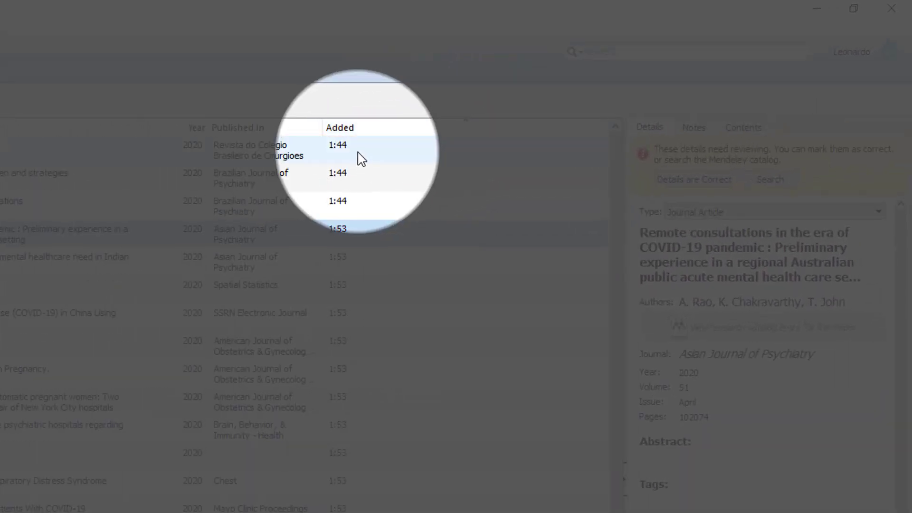
click(447, 132)
shift+click(448, 174)
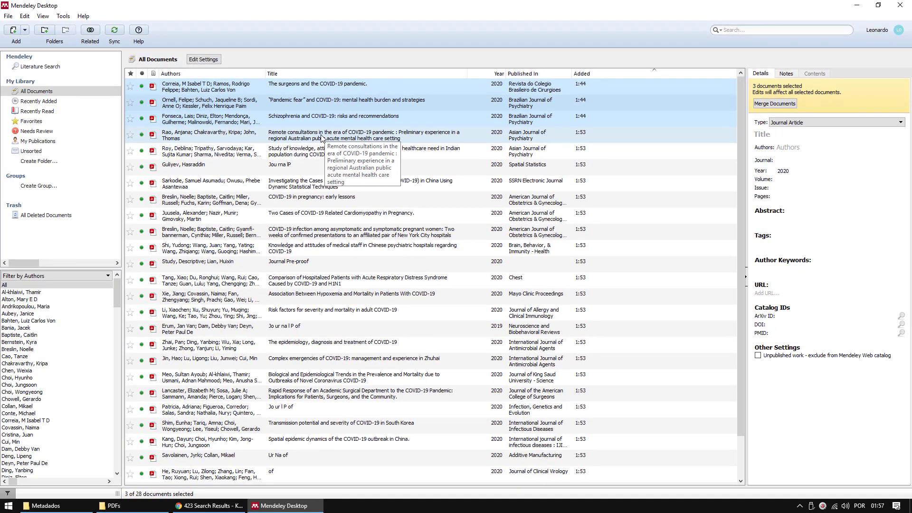
Step: For the "Remote consultations in the era of COVID-19 pandemic" article, cancel a started catalog search, update its details by DOI lookup and check the abstract and keywords
click(321, 137)
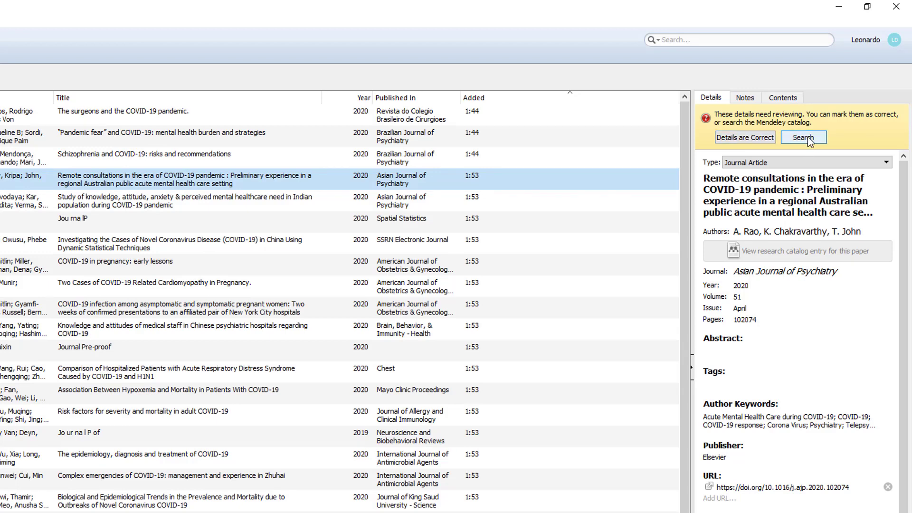
click(809, 138)
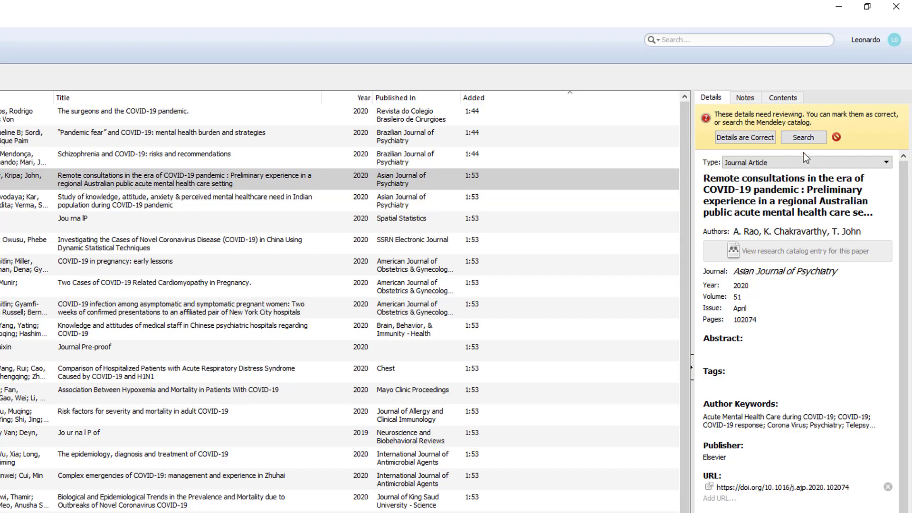
click(837, 138)
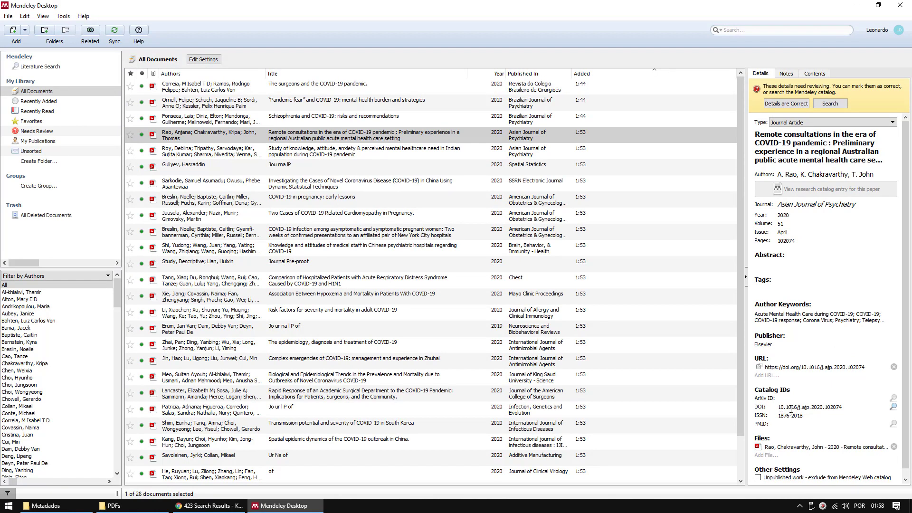
click(893, 407)
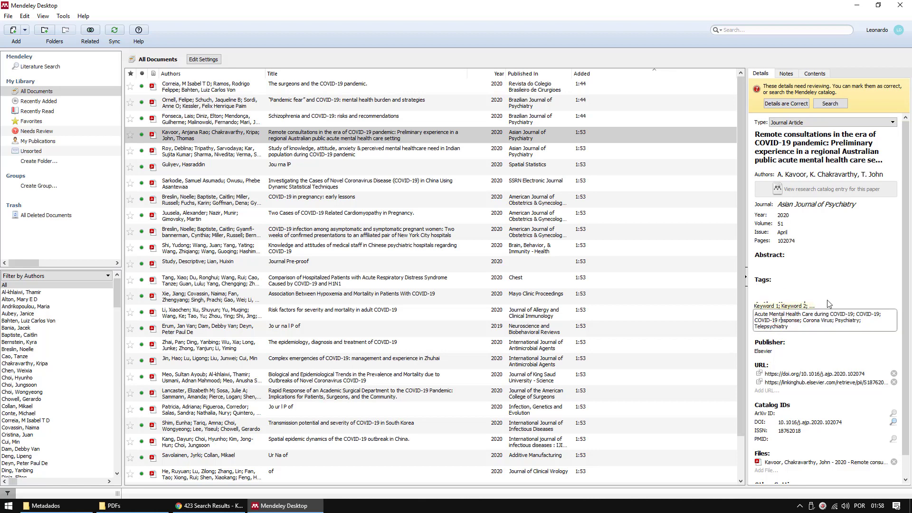
click(786, 267)
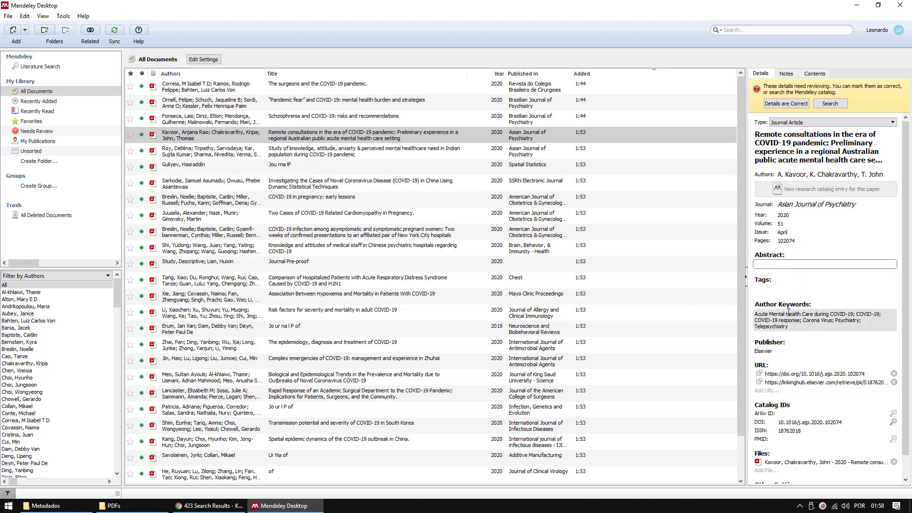
Step: Check the details of the "Study of knowledge, attitude, anxiety" article and the title and author of the "Jou rna lP" entry
click(343, 151)
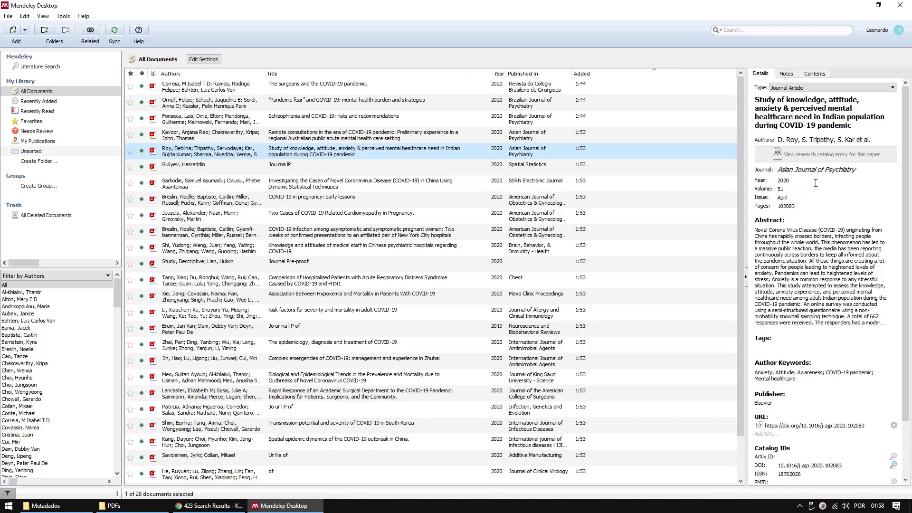
click(305, 166)
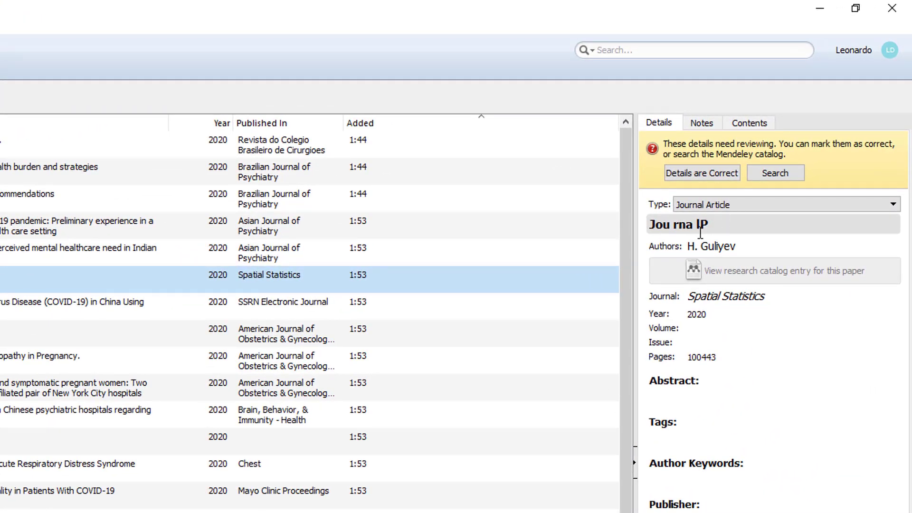
drag(743, 207, 657, 216)
click(779, 249)
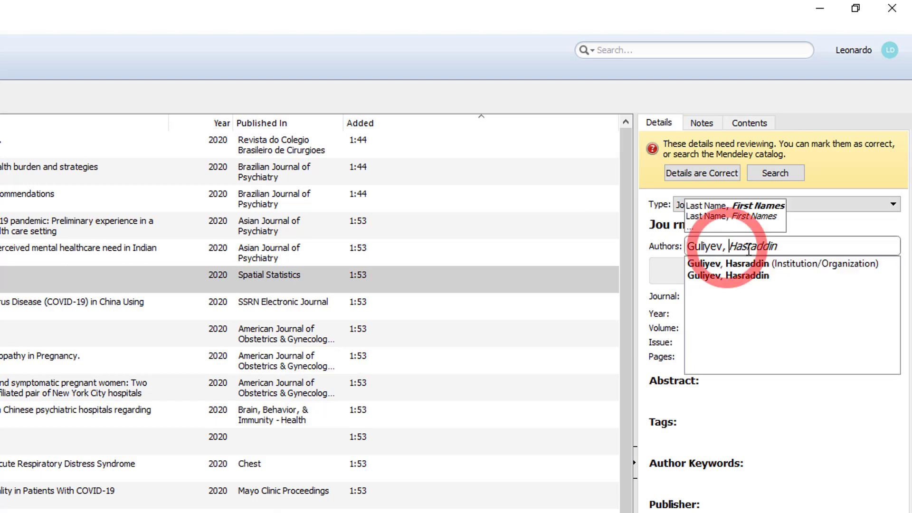
click(670, 301)
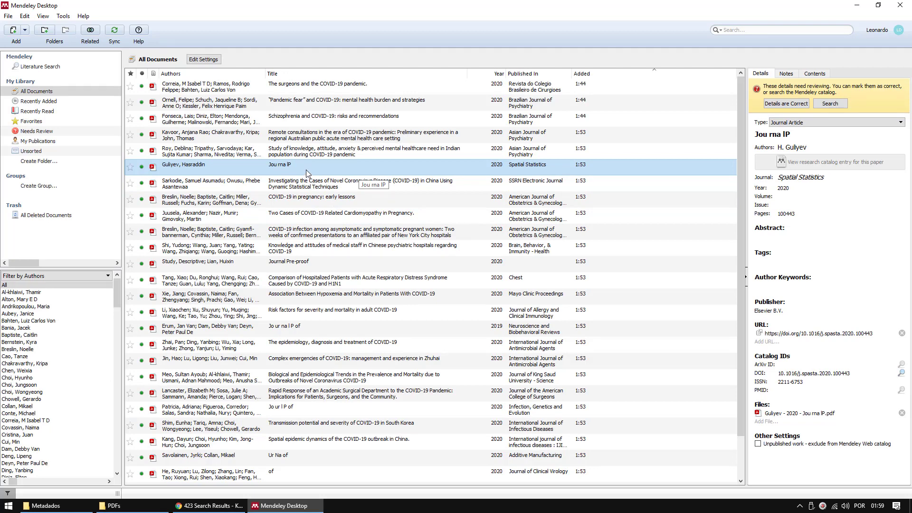
Step: Open the "Jou rna lP" entry's PDF, examine its "Journal Pre-proof" heading against the title metadata and close the PDF
double_click(272, 170)
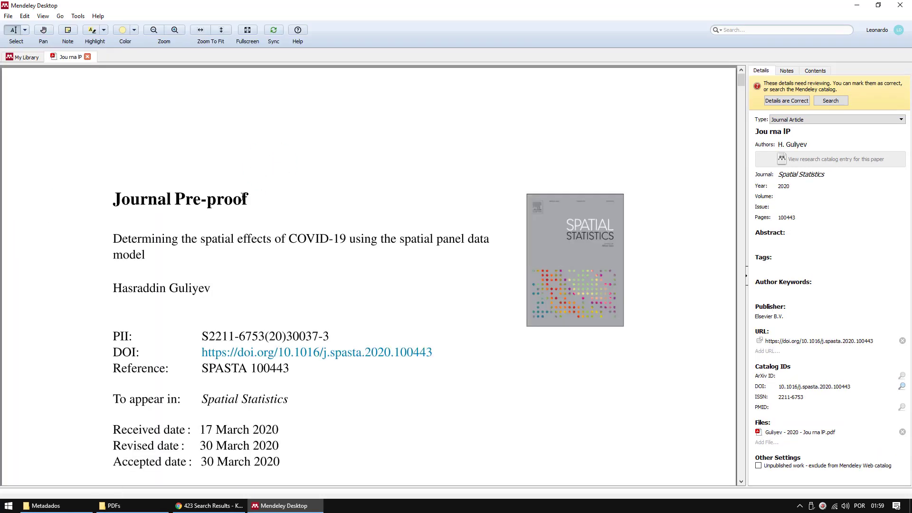
drag(114, 198, 122, 198)
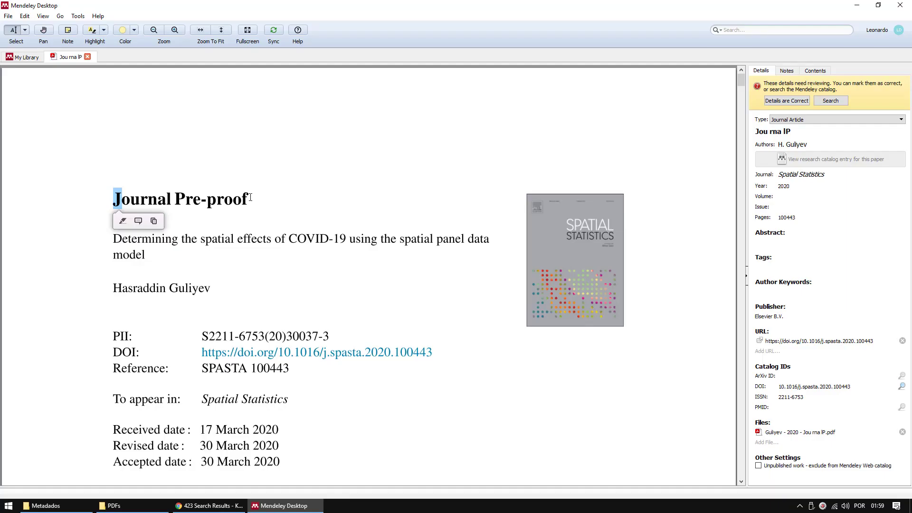
drag(251, 198, 112, 200)
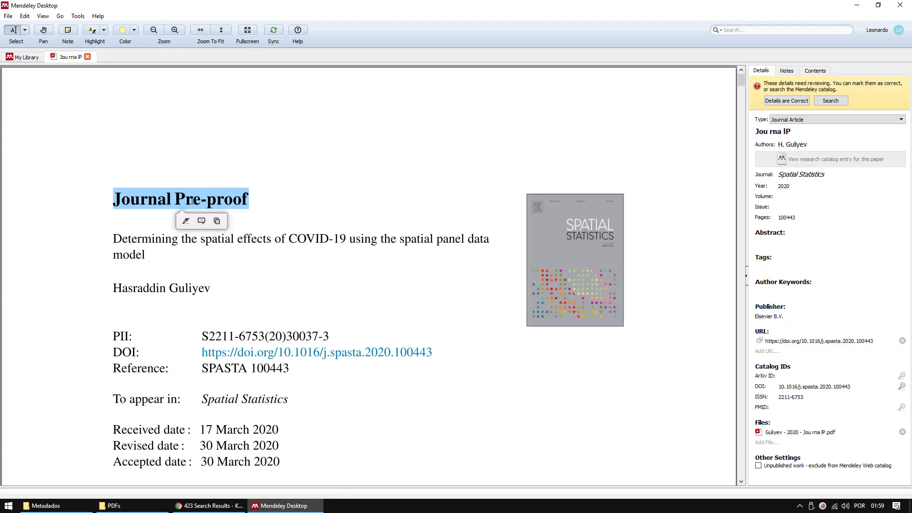
drag(186, 199, 194, 200)
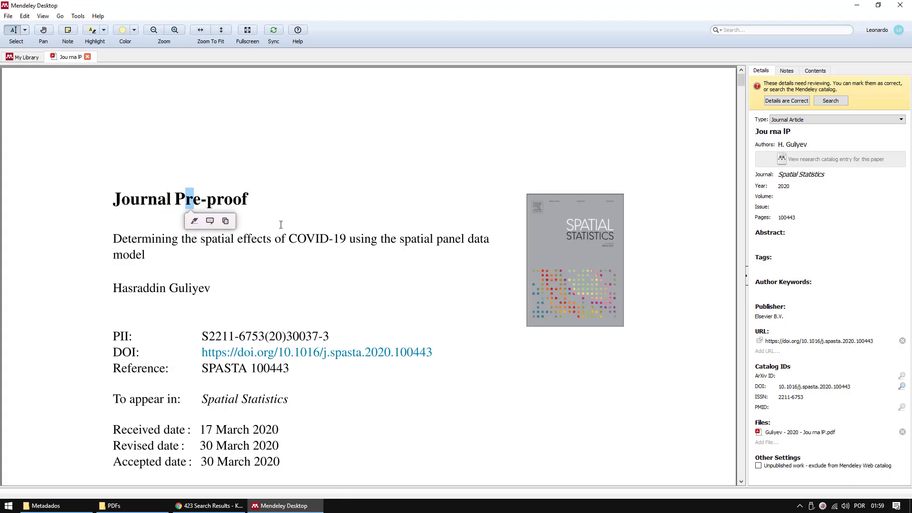
click(241, 197)
click(88, 57)
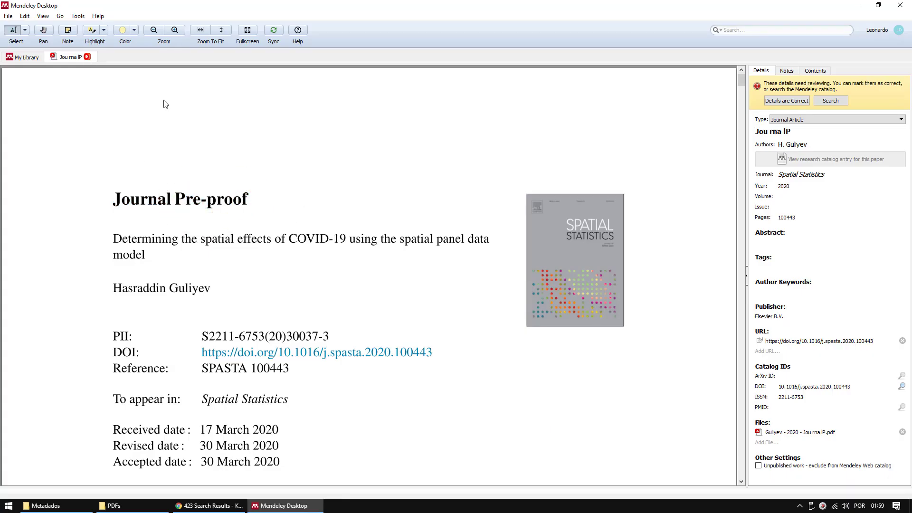
Step: Open the PDFs of the "Jo ur na l P of" and "Jo ur l P of" entries, inspect their headings and close each one
double_click(292, 330)
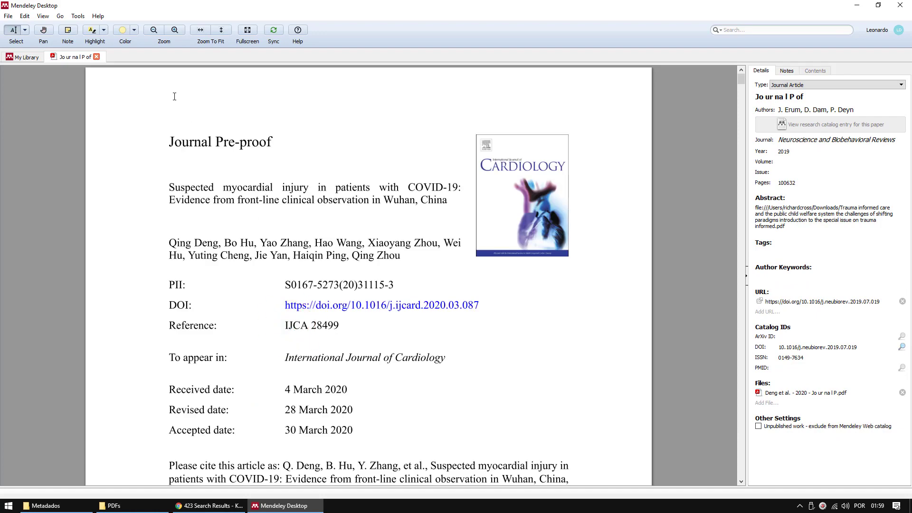
triple_click(290, 149)
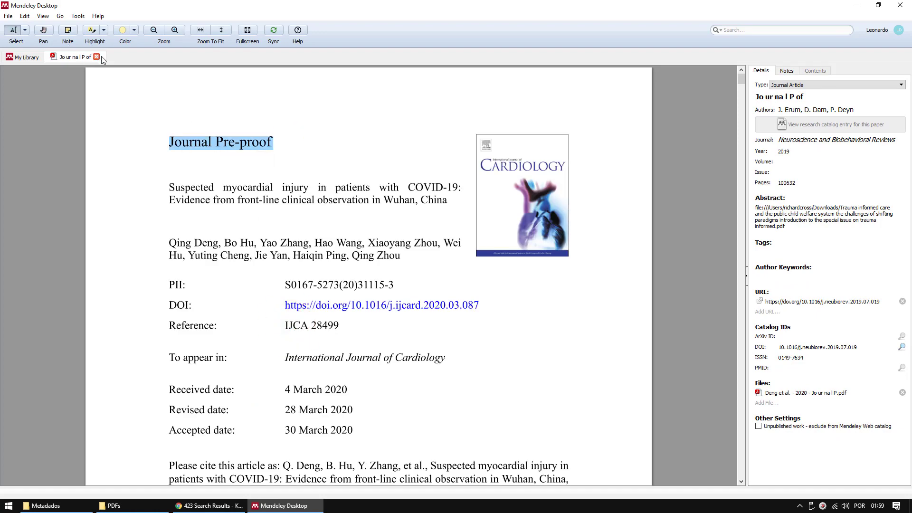
click(96, 56)
double_click(280, 409)
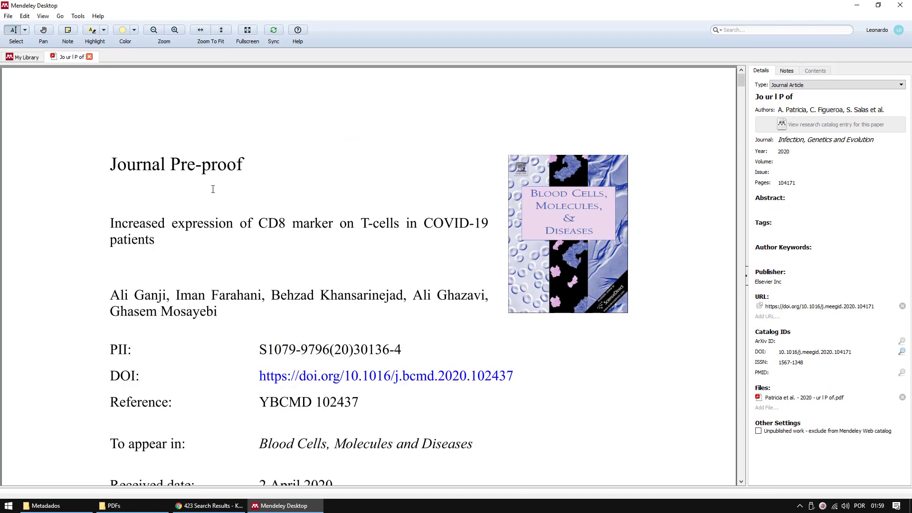
click(89, 56)
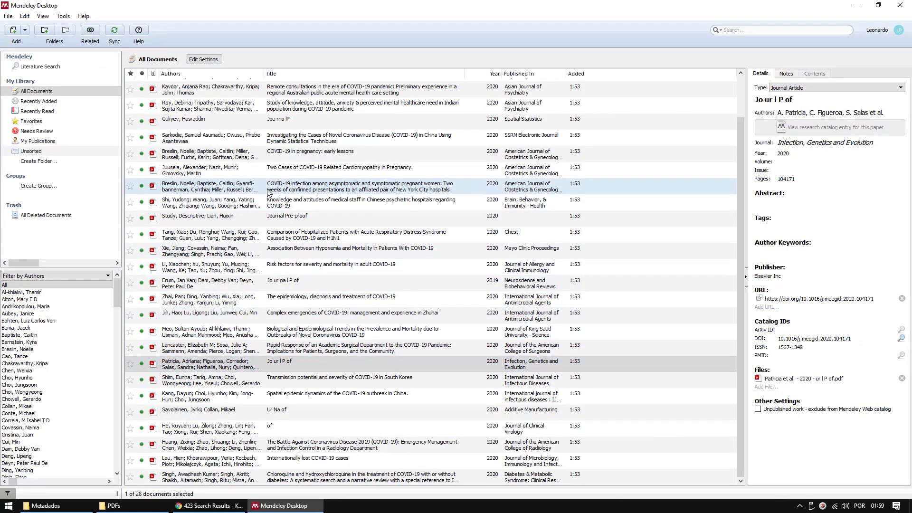
Step: Reopen the "Jou rna lP" PDF and copy the article title "Determining the spatial effects of COVID-19 using the spatial panel data model"
scroll(247, 185, up, 1)
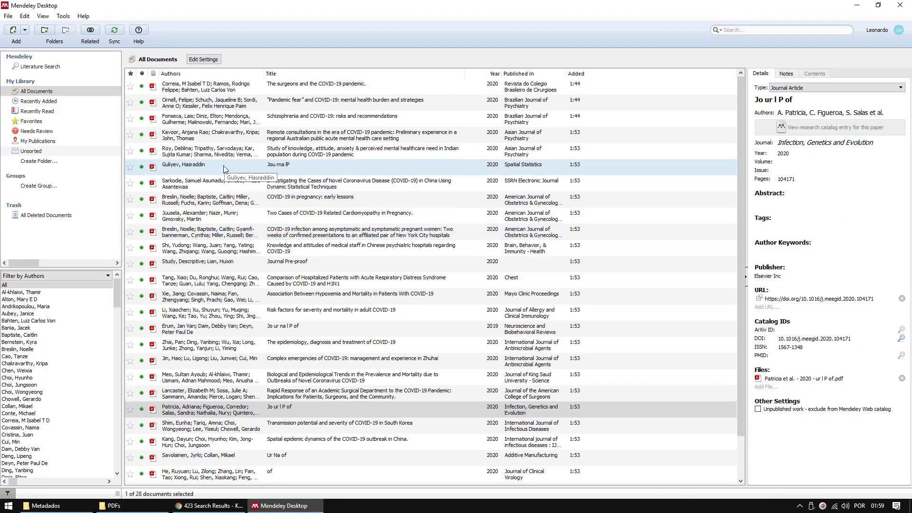
double_click(210, 170)
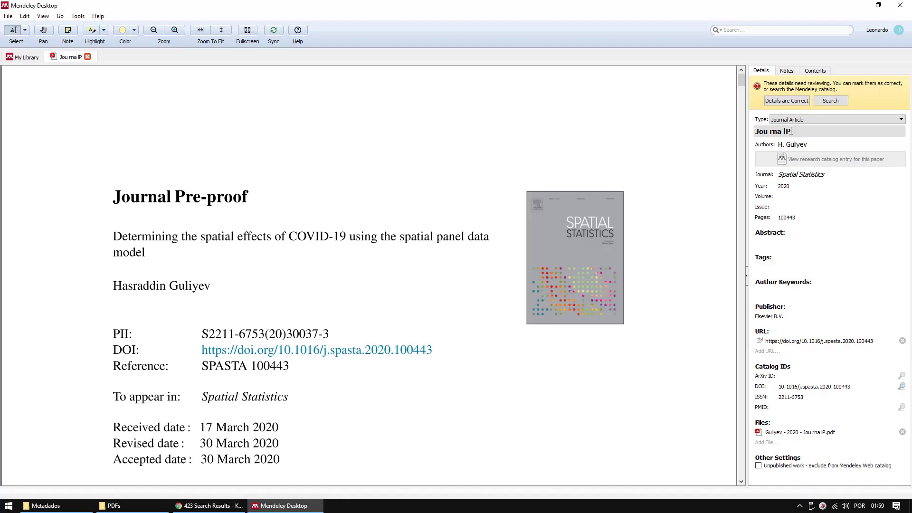
drag(141, 245, 145, 243)
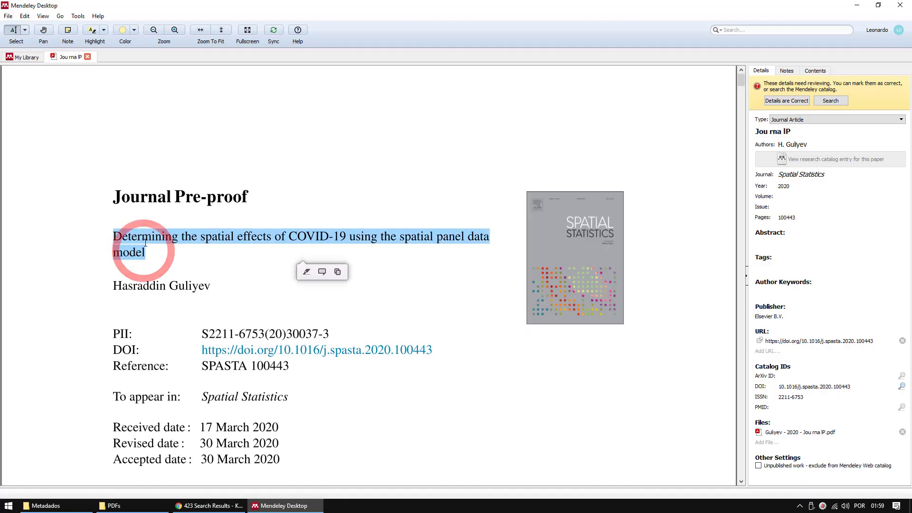
right_click(219, 241)
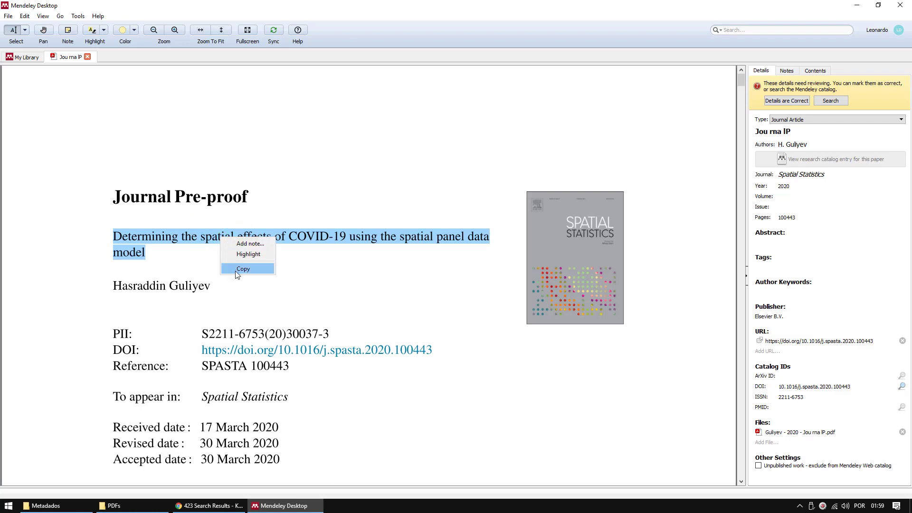
click(234, 270)
Step: Replace the entry's title with "Determining the spatial effects of COVID-19 using the spatial panel data model" and close the PDF
click(772, 132)
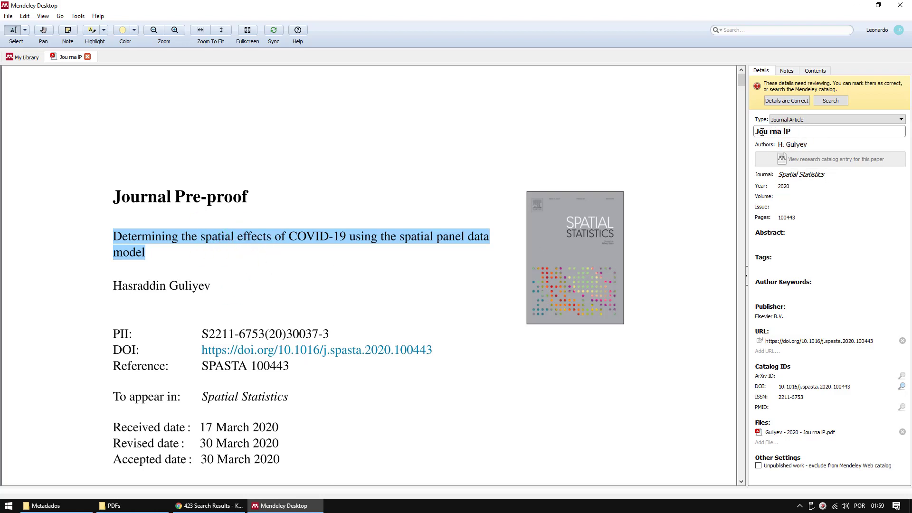
right_click(779, 131)
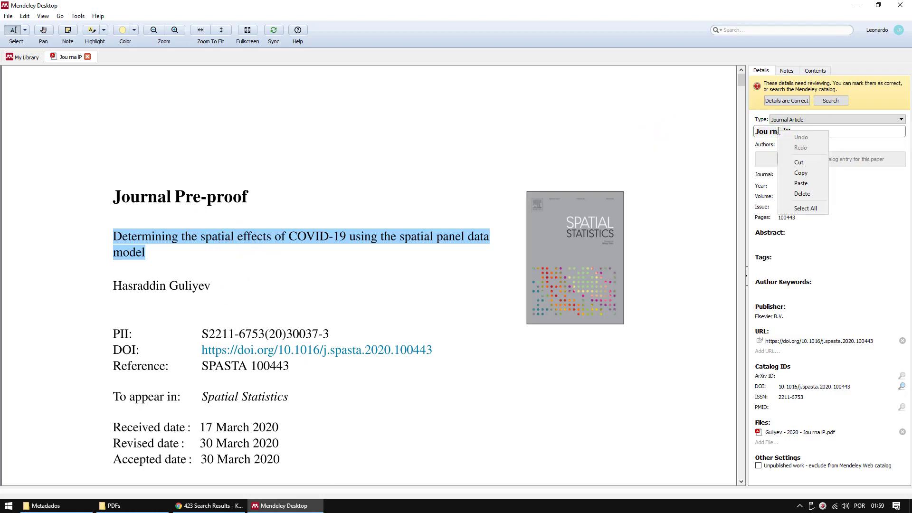
click(805, 183)
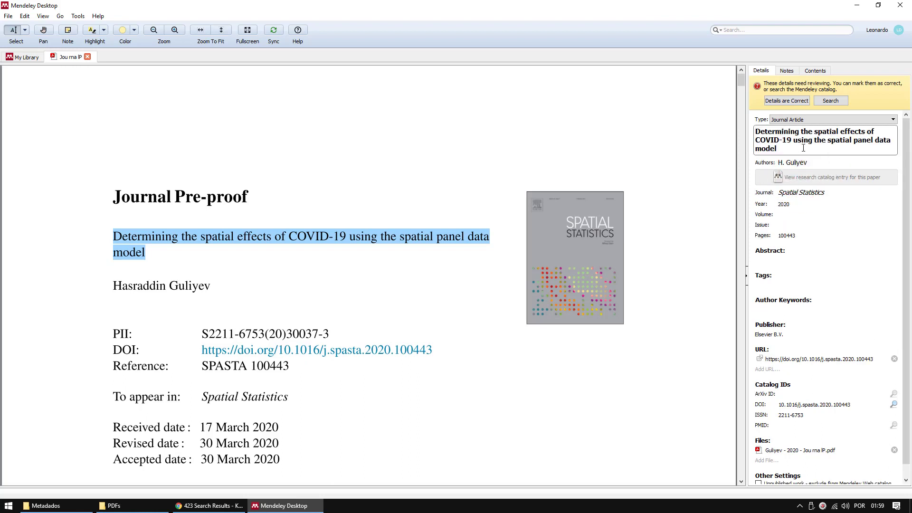
click(792, 219)
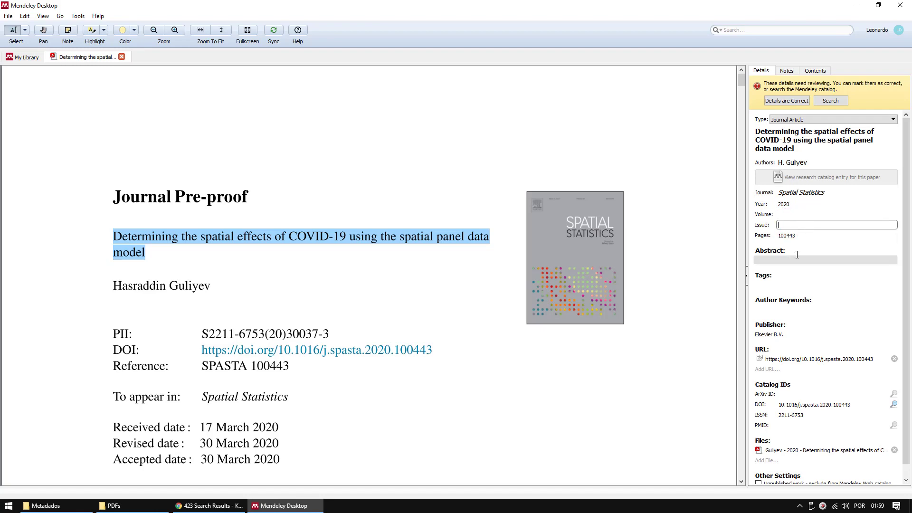
click(792, 140)
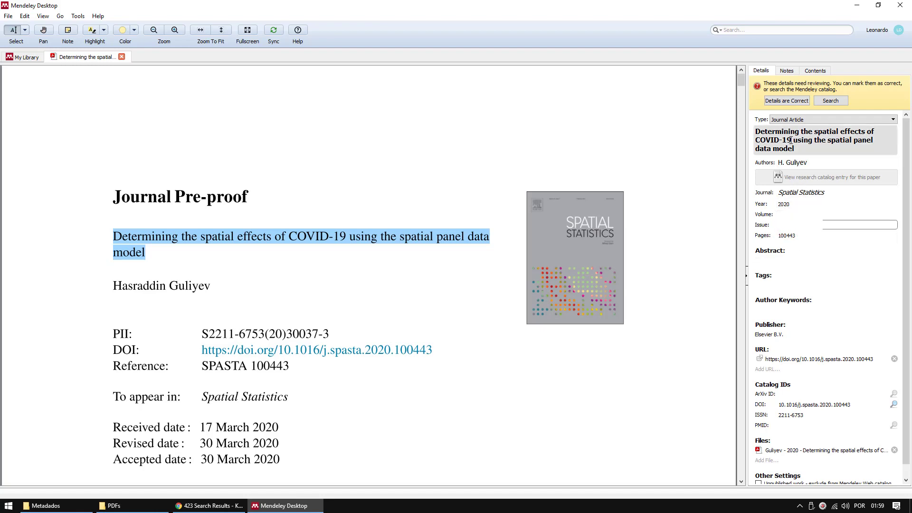
click(122, 57)
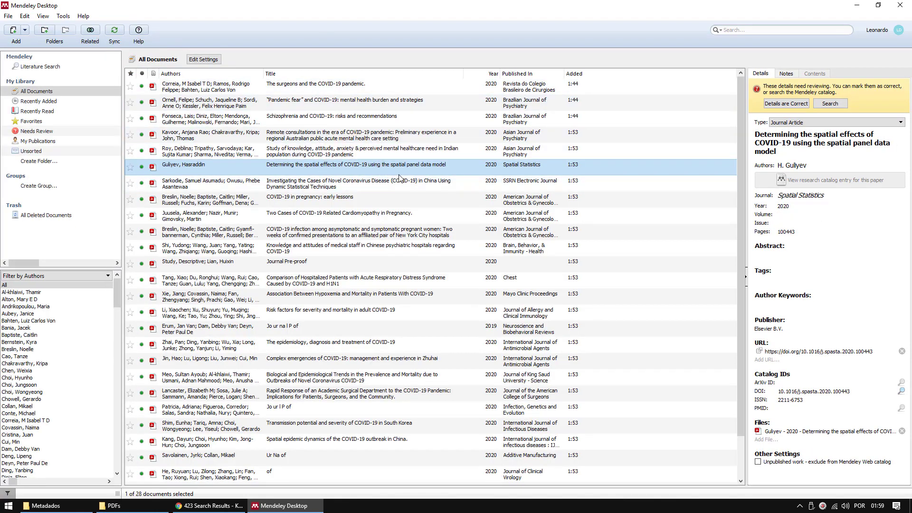